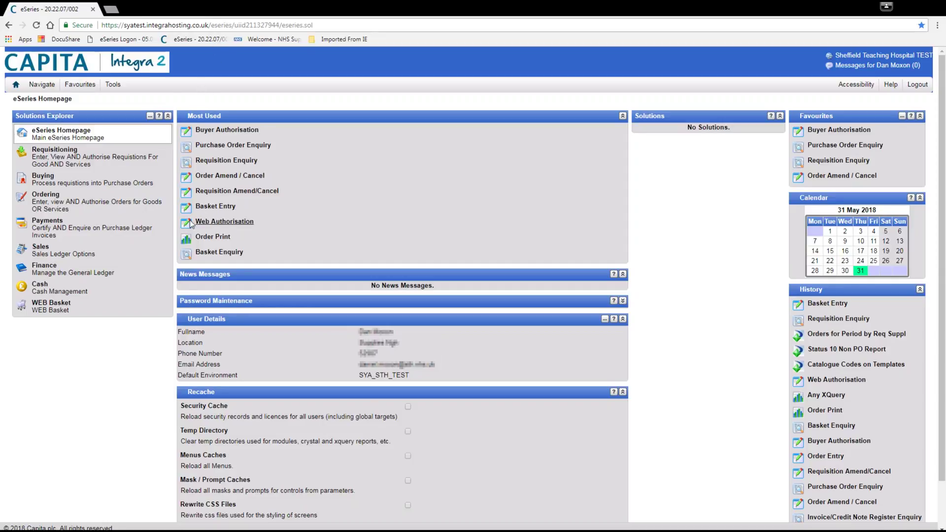
Start a new Basket Entry requisition with Test Account as the requisitioner
{"action": "left_click", "coordinate": [75, 311]}
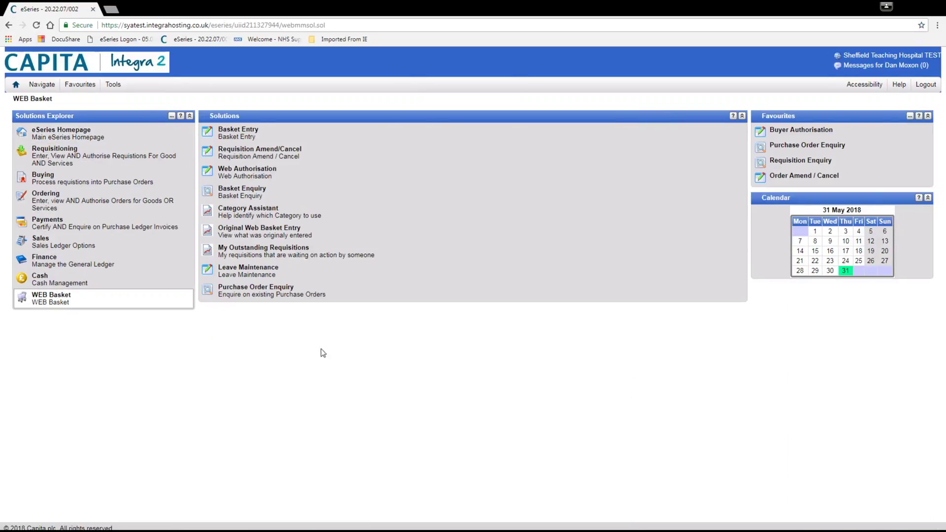
{"action": "left_click", "coordinate": [253, 130]}
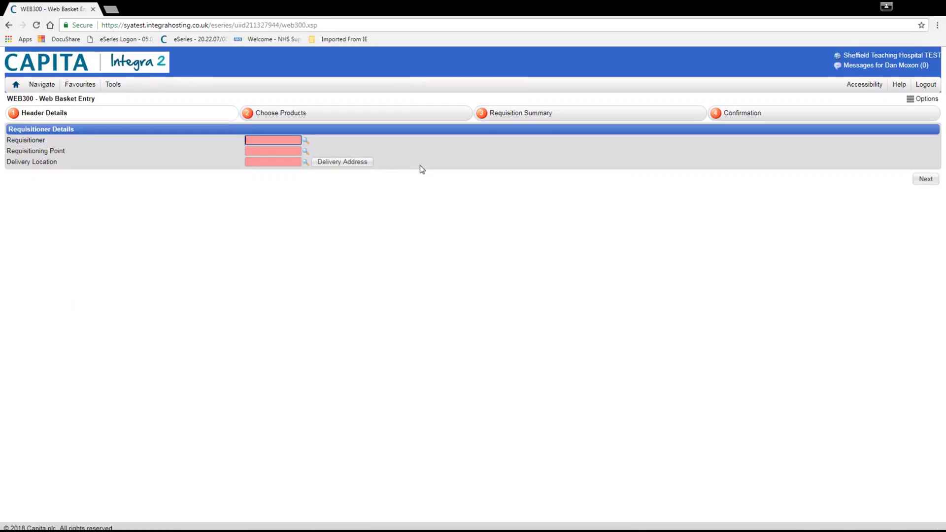
{"action": "left_click", "coordinate": [310, 141]}
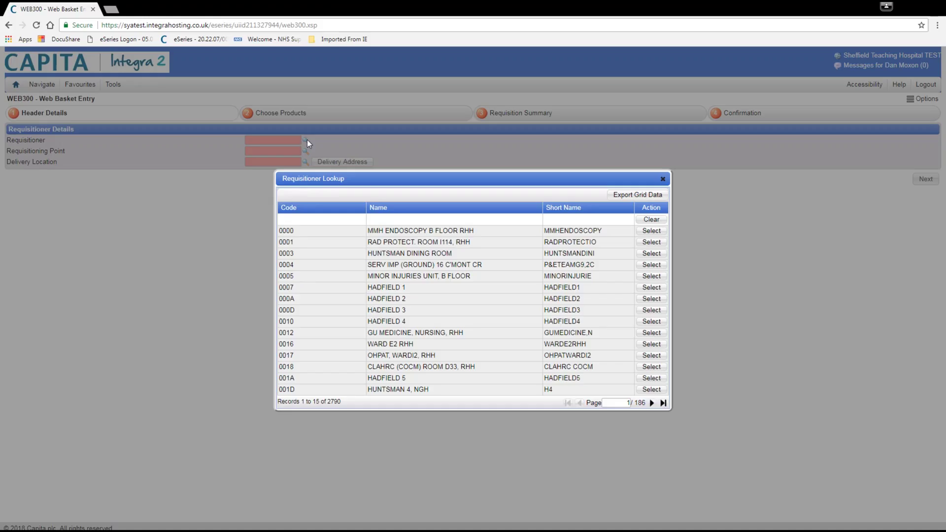
{"action": "left_click", "coordinate": [396, 218]}
{"action": "type", "text": "test"}
{"action": "key", "text": "Return"}
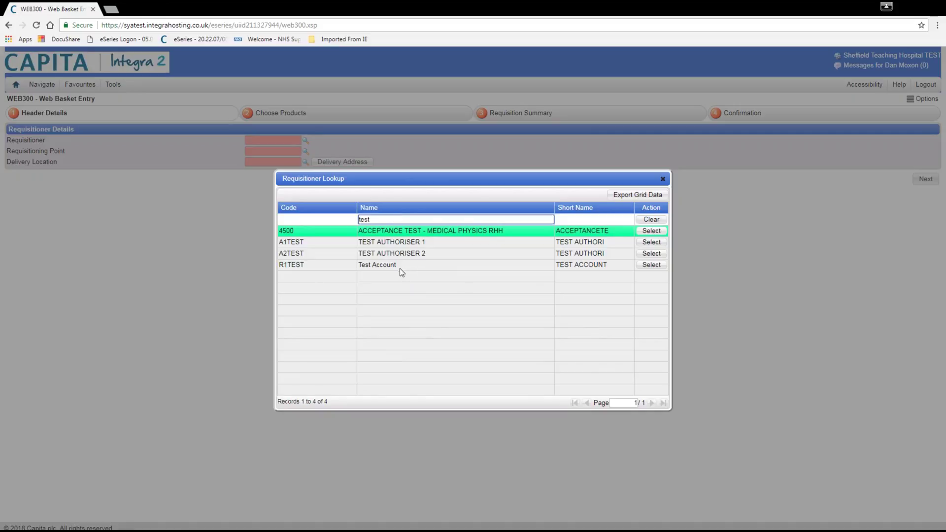
{"action": "left_click", "coordinate": [387, 267]}
{"action": "left_click", "coordinate": [640, 266]}
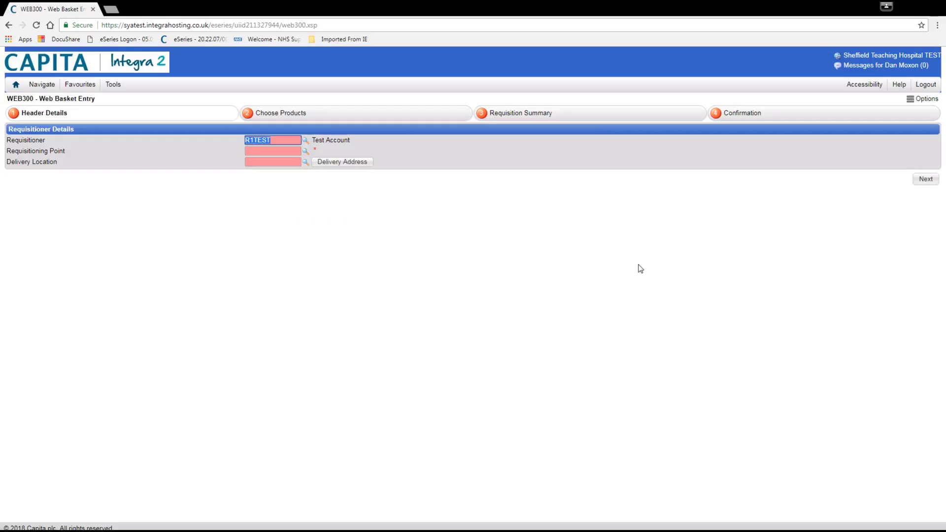
Set requisitioning point C66199 (Finance Department - NGH) and continue to Choose Products
{"action": "left_click", "coordinate": [304, 153]}
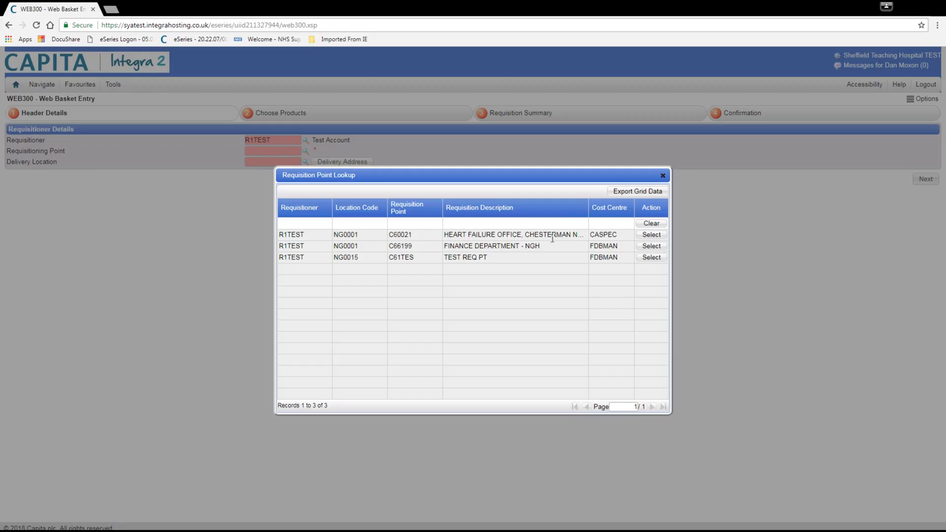
{"action": "left_click", "coordinate": [651, 247]}
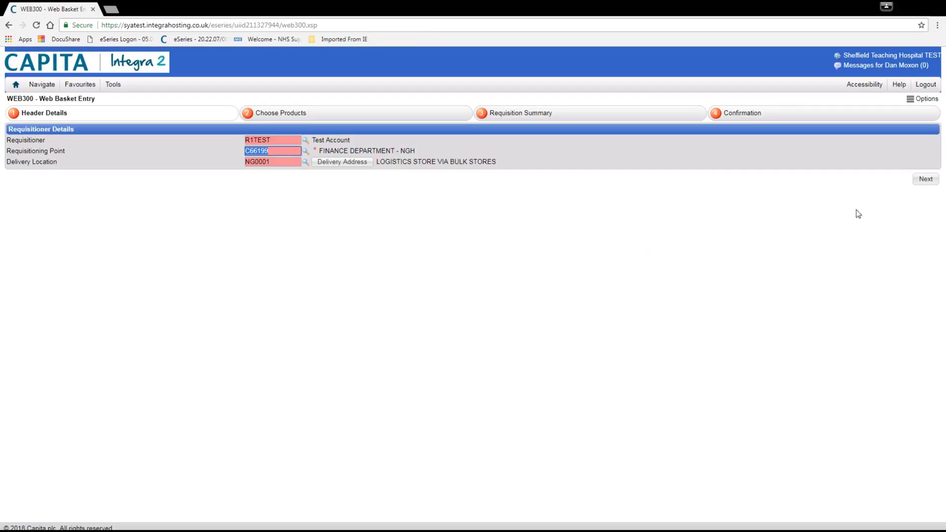
{"action": "left_click", "coordinate": [924, 180]}
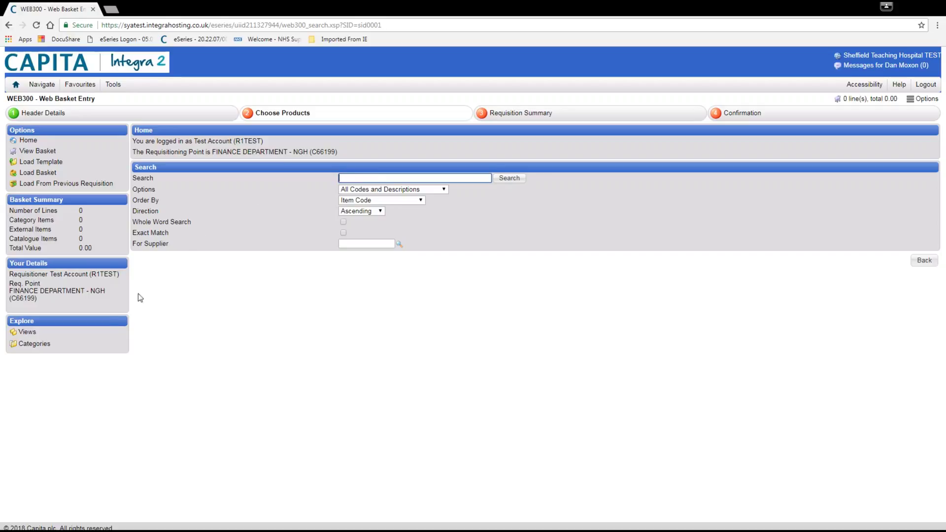
Browse the item Categories list and enter 'seating' as the product search term
{"action": "left_click", "coordinate": [55, 345]}
{"action": "scroll", "coordinate": [76, 365], "scroll_direction": "down", "scroll_amount": 1}
{"action": "scroll", "coordinate": [81, 374], "scroll_direction": "down", "scroll_amount": 3}
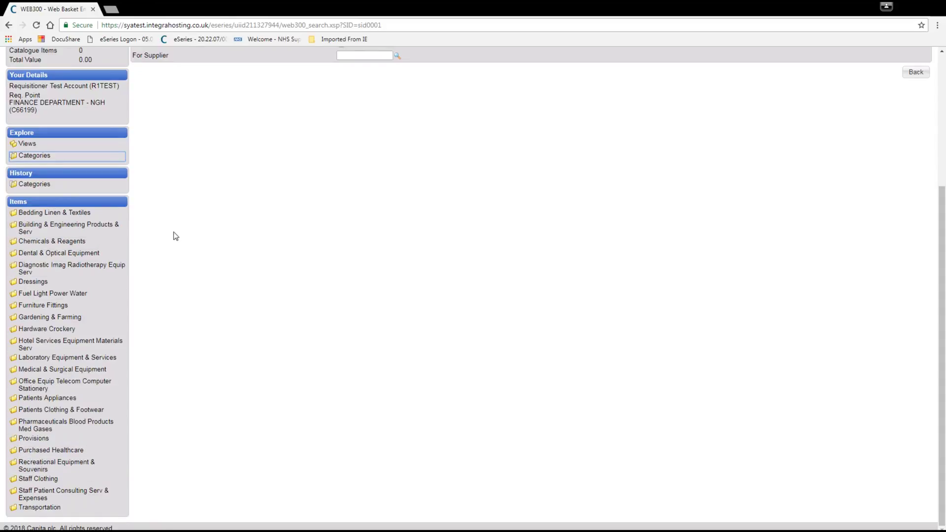
{"action": "scroll", "coordinate": [174, 235], "scroll_direction": "up", "scroll_amount": 4}
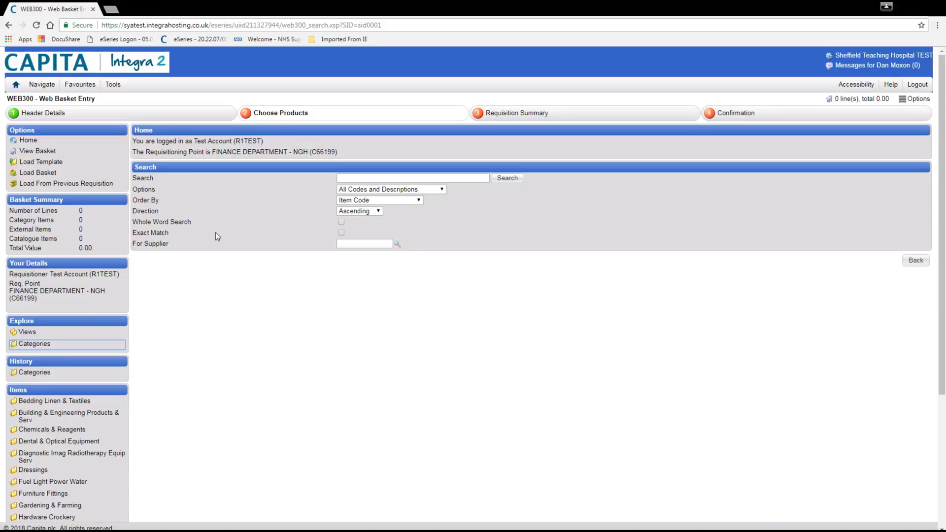
{"action": "left_click", "coordinate": [352, 179]}
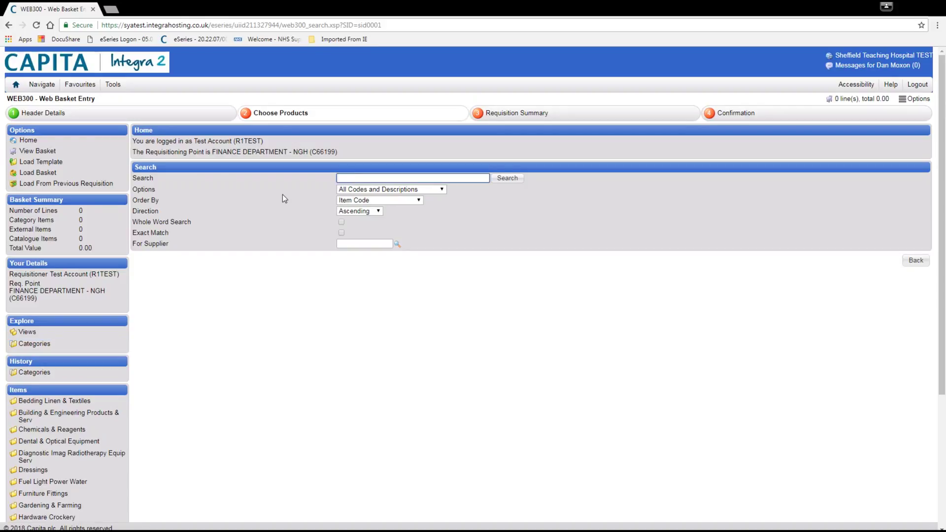
{"action": "type", "text": "seating"}
Search for seating, view the Category (3) results and add the Office Seating line
{"action": "left_click", "coordinate": [516, 179]}
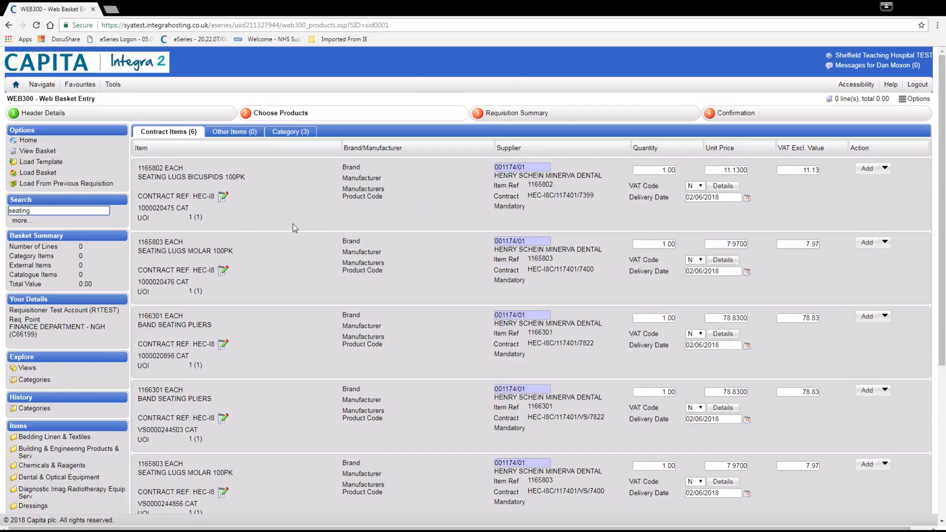
{"action": "scroll", "coordinate": [276, 345], "scroll_direction": "down", "scroll_amount": 3}
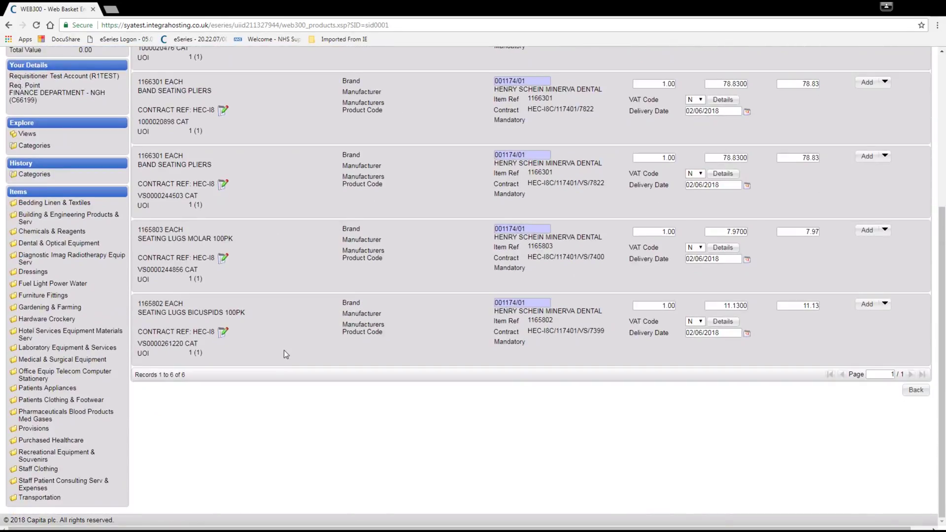
{"action": "scroll", "coordinate": [285, 350], "scroll_direction": "up", "scroll_amount": 3}
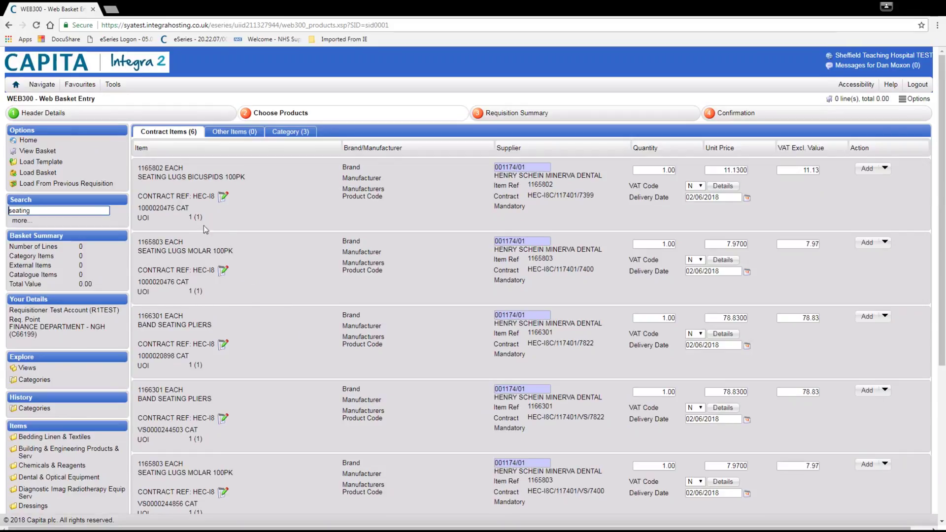
{"action": "left_click", "coordinate": [304, 133]}
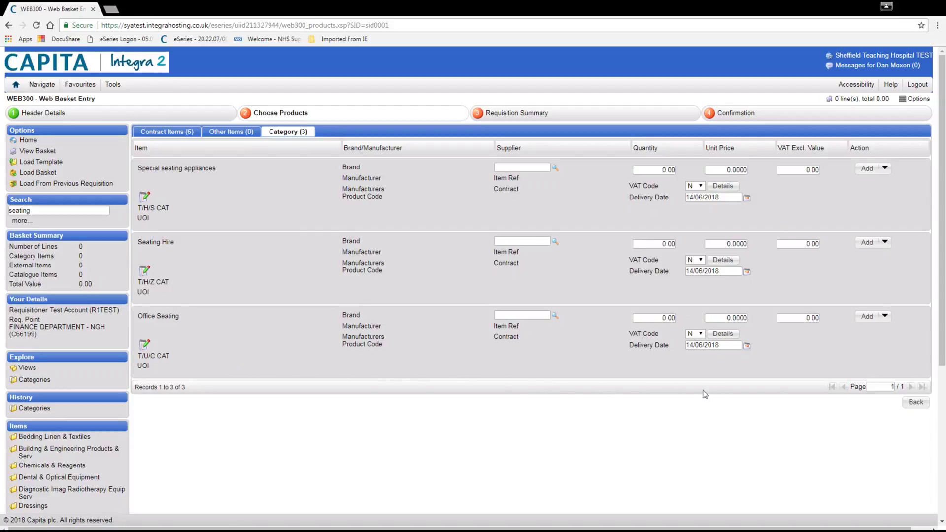
{"action": "left_click", "coordinate": [868, 317]}
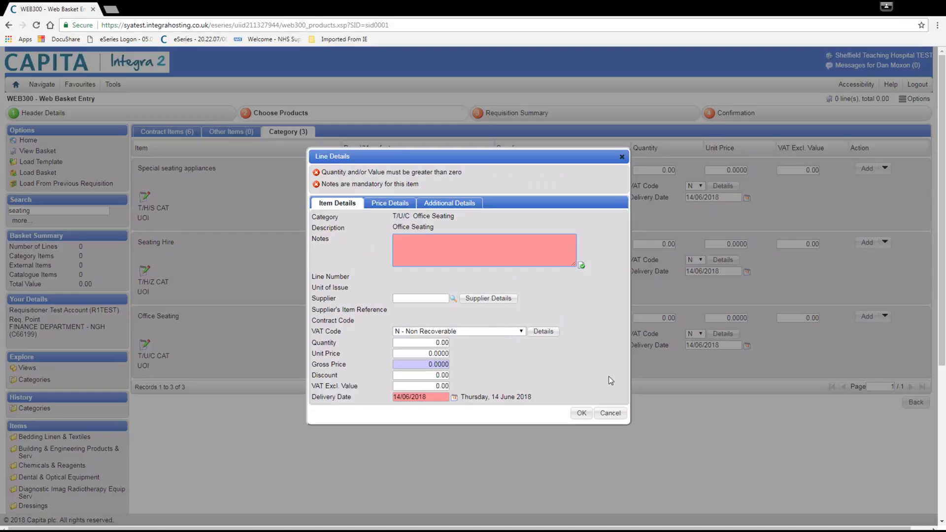
Write notes 'ABC123 EACH', the adjustable-height lumbar-support chair description, and quote number QUO12345
{"action": "left_click", "coordinate": [404, 240]}
{"action": "type", "text": "ABC"}
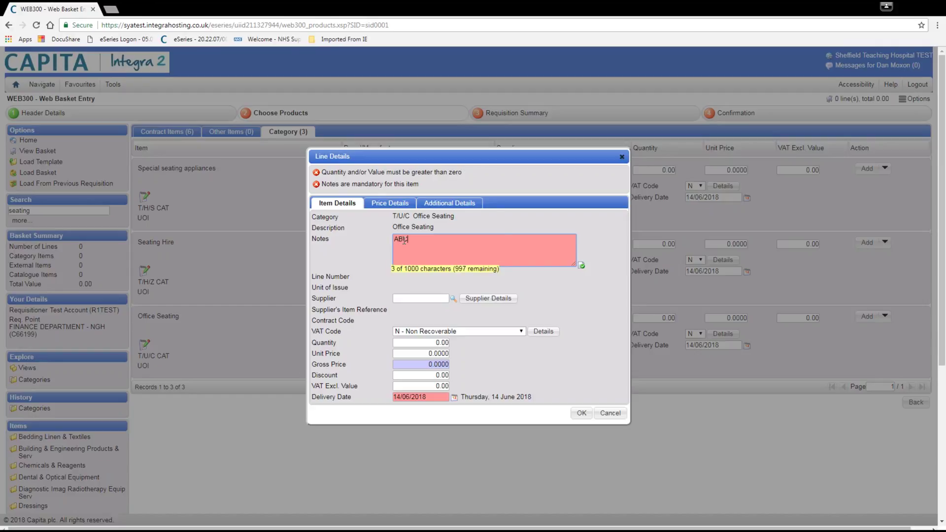
{"action": "type", "text": "123 EACH"}
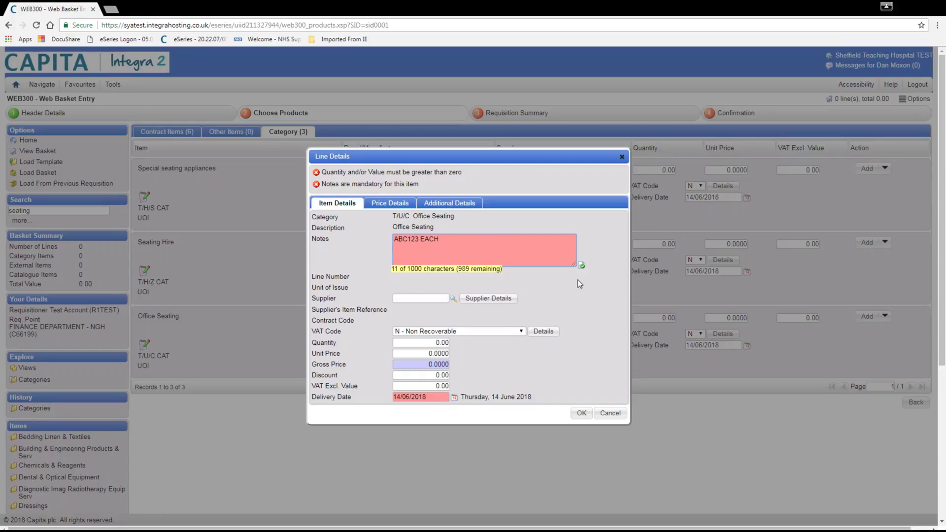
{"action": "key", "text": "Return"}
{"action": "type", "text": "OFFICE CHAI"}
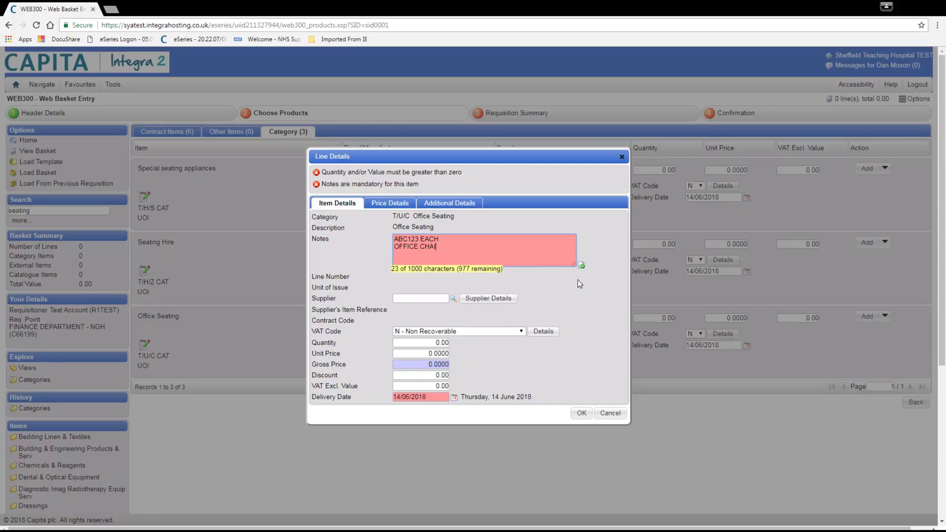
{"action": "type", "text": "R WITH ADJUSTABLE HIGH"}
{"action": "key", "text": "BackSpace"}
{"action": "key", "text": "BackSpace"}
{"action": "key", "text": "BackSpace"}
{"action": "type", "text": "EIGHT, LUMBAR SUPPORT"}
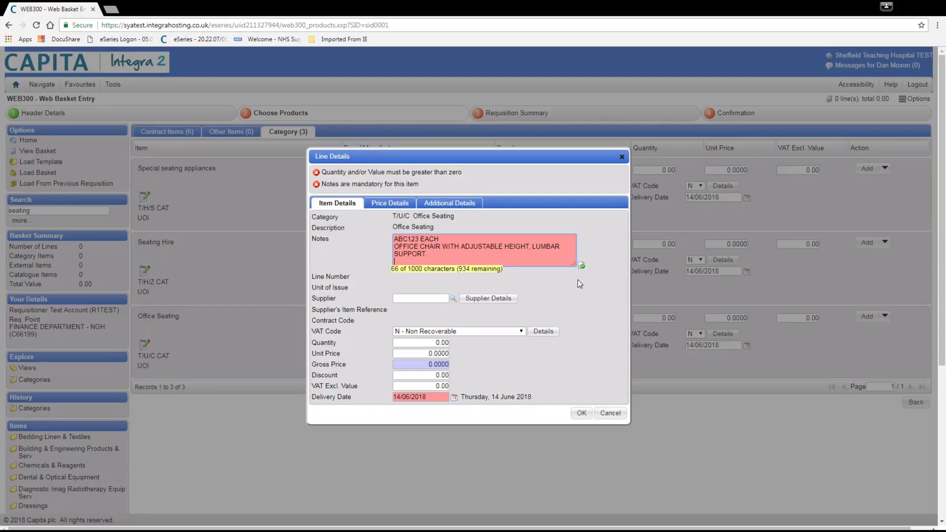
{"action": "type", "text": ". QUOTE"}
{"action": "type", "text": " AS PER COMP"}
{"action": "type", "text": "ANY REP QUOTE"}
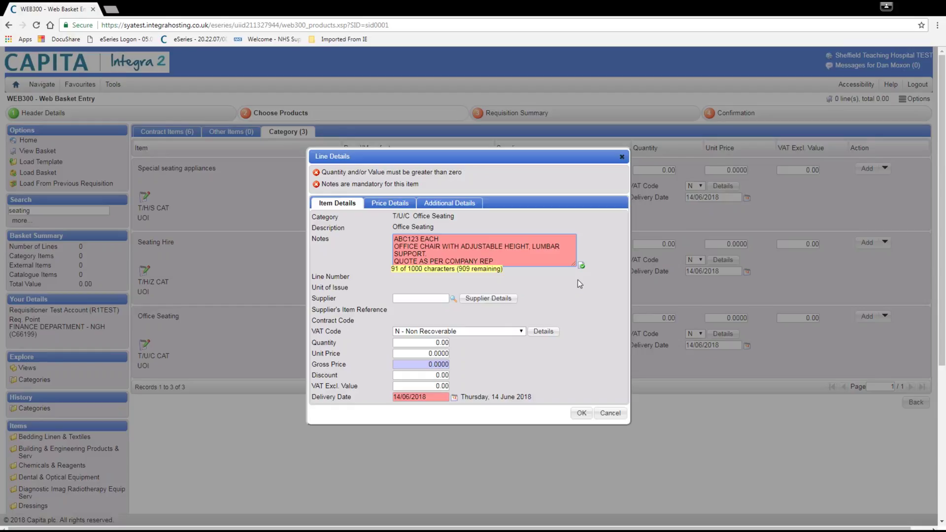
{"action": "key", "text": "Return"}
{"action": "type", "text": "QUO"}
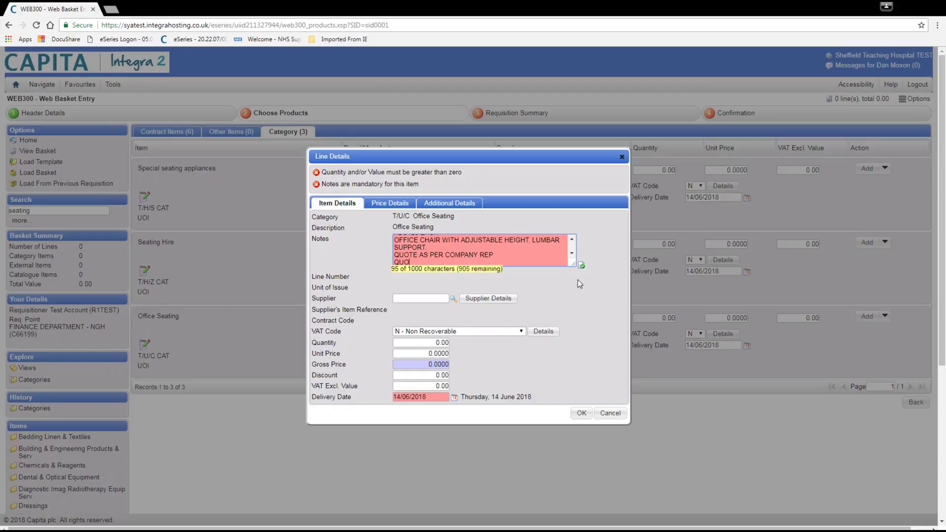
{"action": "type", "text": "TE NUMBER "}
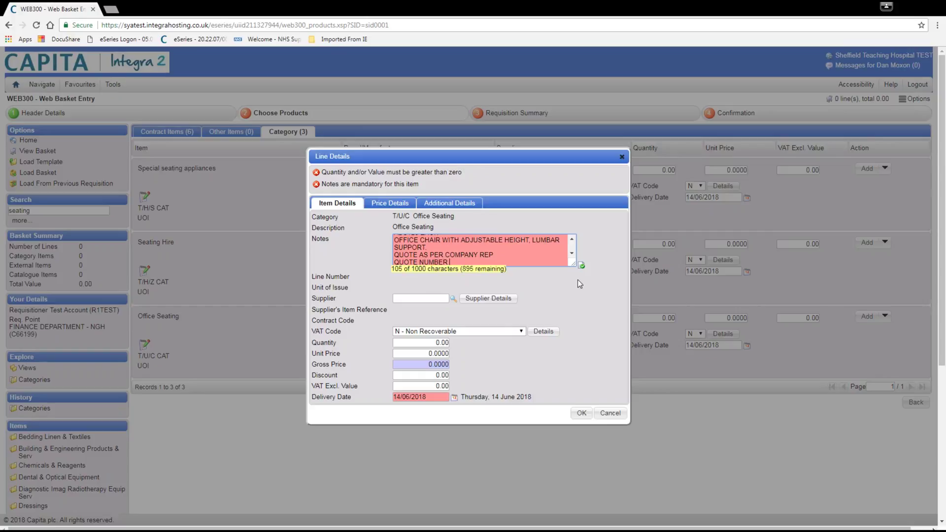
{"action": "type", "text": "QUO12345"}
Set the Office Seating line's supplier to OSI (00349200) through the Supplier Code Lookup
{"action": "left_click", "coordinate": [586, 303]}
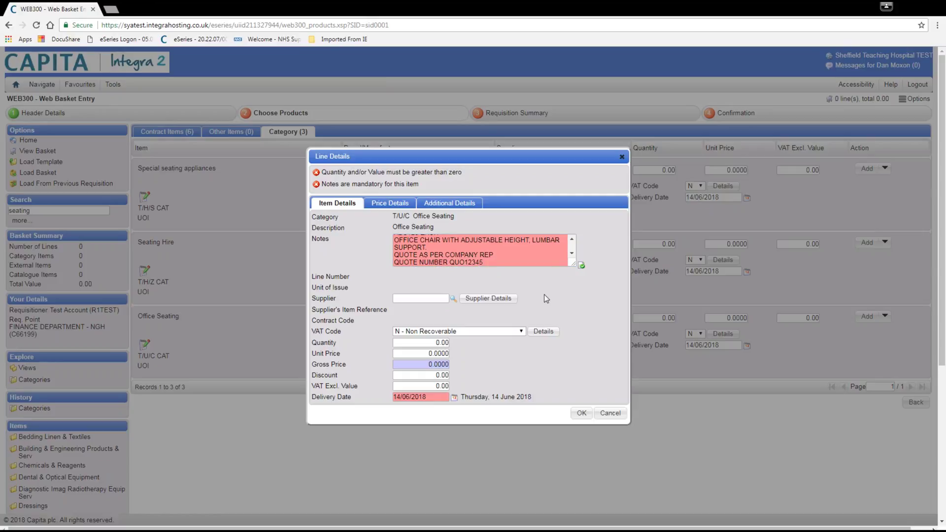
{"action": "left_click", "coordinate": [454, 301]}
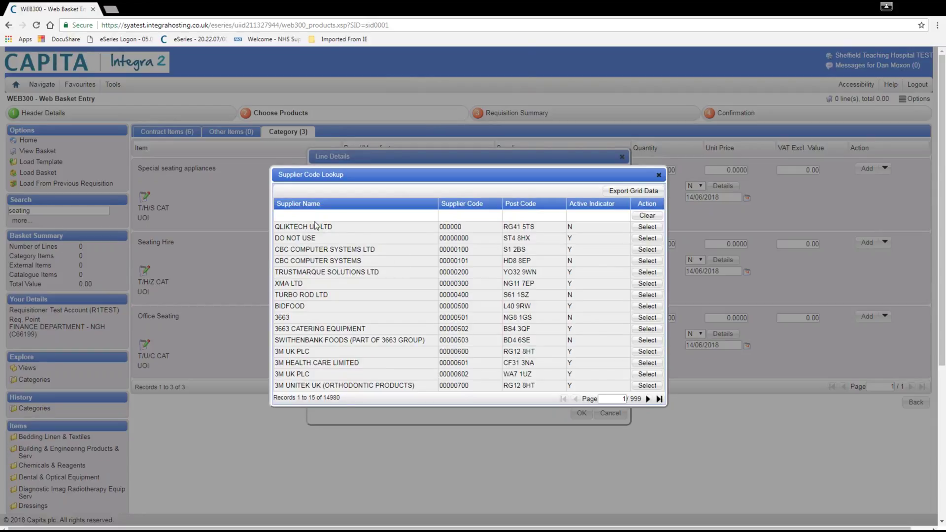
{"action": "left_click", "coordinate": [313, 216]}
{"action": "type", "text": "OSI"}
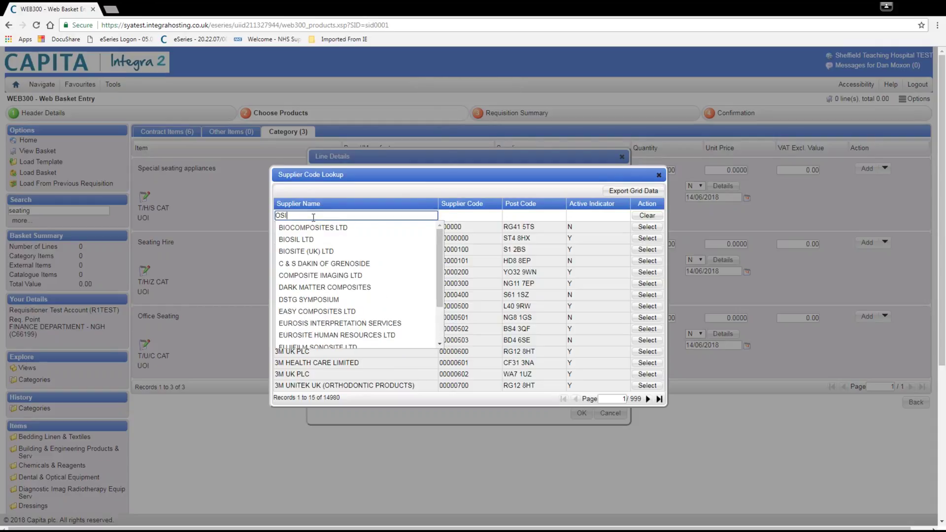
{"action": "scroll", "coordinate": [345, 278], "scroll_direction": "down", "scroll_amount": 3}
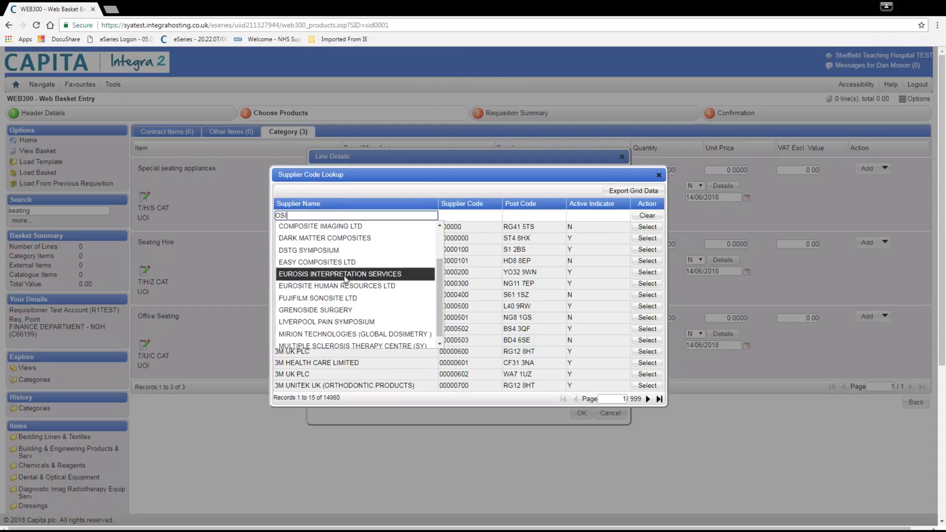
{"action": "scroll", "coordinate": [346, 279], "scroll_direction": "up", "scroll_amount": 3}
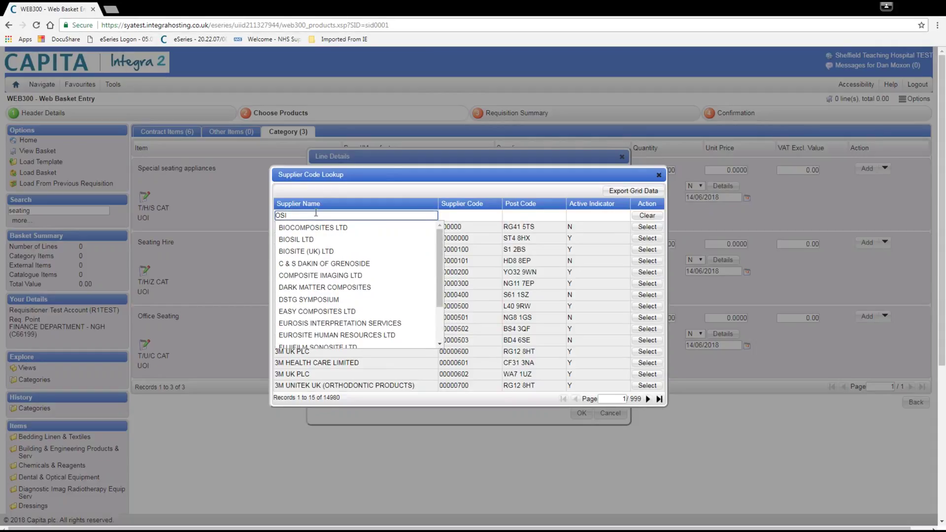
{"action": "key", "text": "Return"}
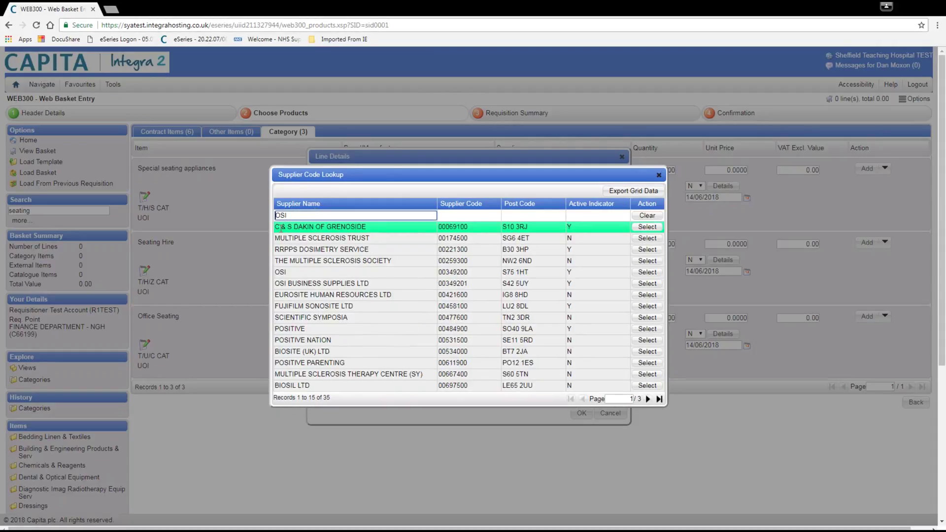
{"action": "left_click", "coordinate": [292, 273]}
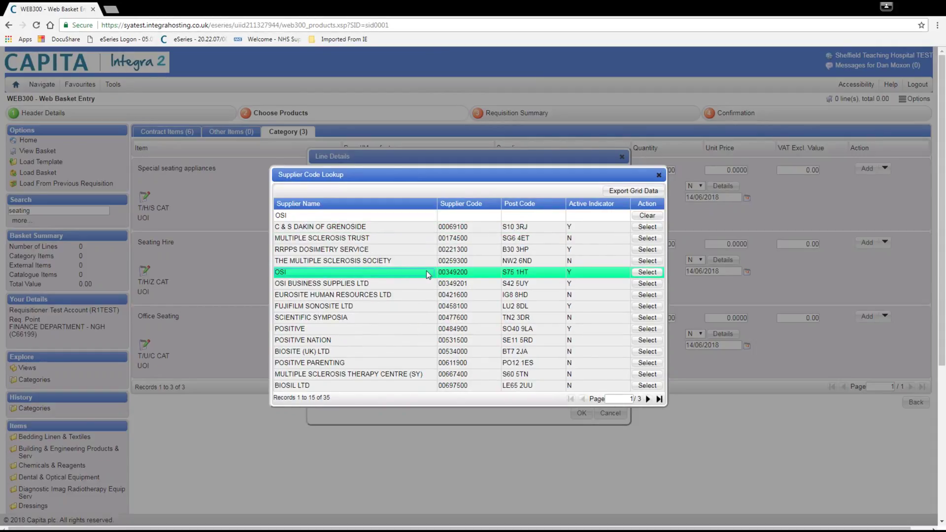
{"action": "left_click", "coordinate": [646, 273]}
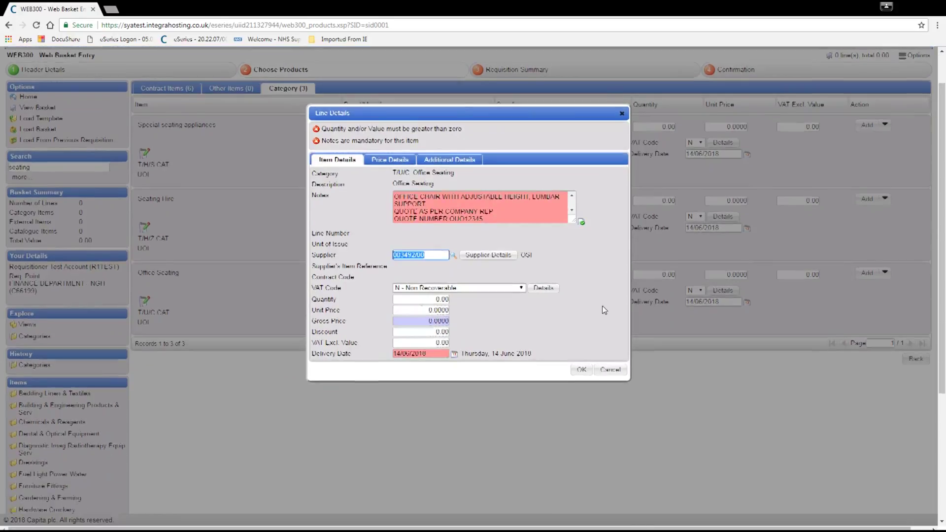
Enter quantity 1 and unit price 79.99, then add the office chair line to the basket
{"action": "scroll", "coordinate": [602, 306], "scroll_direction": "down", "scroll_amount": 1}
{"action": "left_click", "coordinate": [440, 294]}
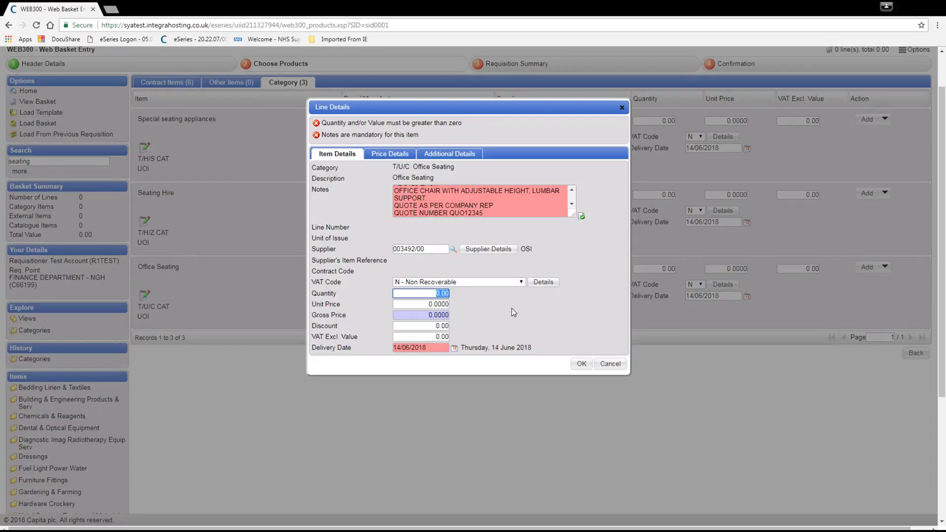
{"action": "type", "text": "1"}
{"action": "key", "text": "Tab"}
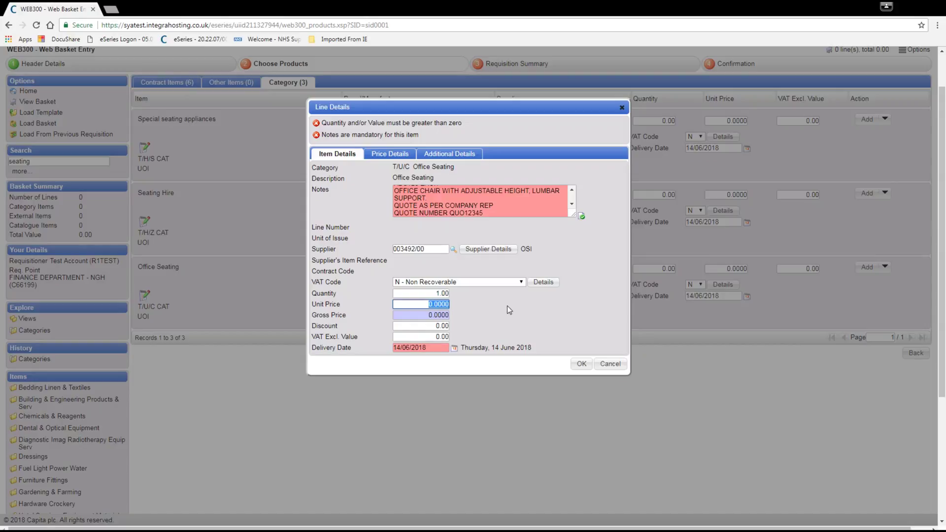
{"action": "type", "text": "79.99"}
{"action": "left_click", "coordinate": [509, 306]}
{"action": "left_click", "coordinate": [582, 364]}
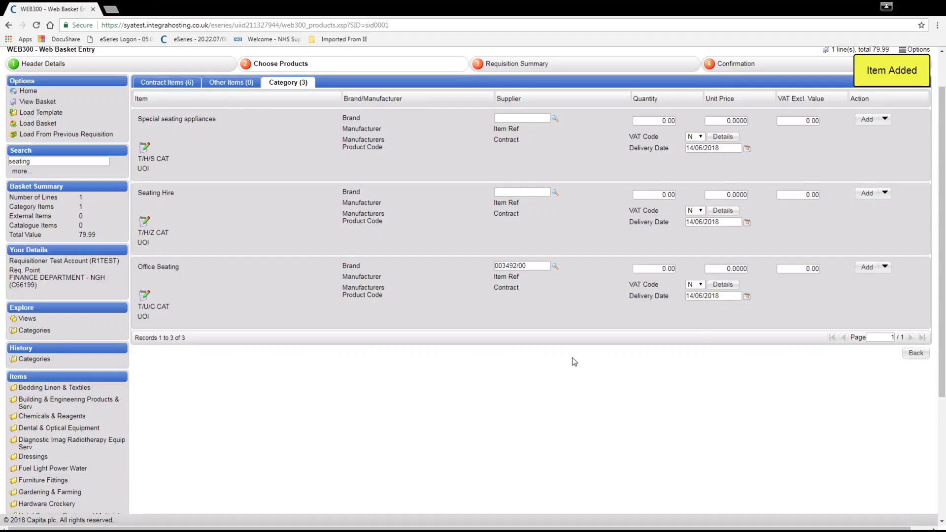
Search products for ZWC and show the Carriage Deliver Postage charges category result
{"action": "scroll", "coordinate": [575, 361], "scroll_direction": "up", "scroll_amount": 1}
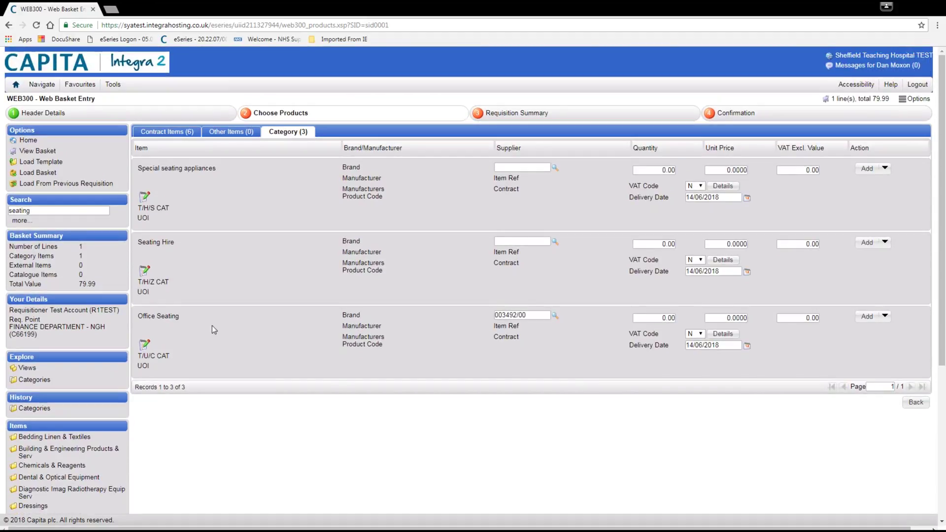
{"action": "left_click", "coordinate": [64, 209]}
{"action": "key", "text": "ctrl+a"}
{"action": "type", "text": "CARRIAGE"}
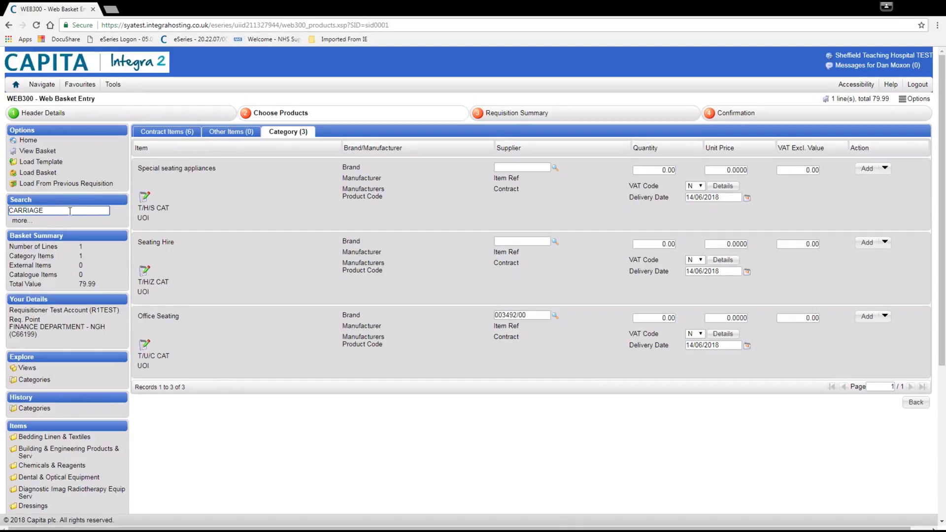
{"action": "key", "text": "BackSpace"}
{"action": "key", "text": "BackSpace"}
{"action": "key", "text": "BackSpace"}
{"action": "key", "text": "BackSpace"}
{"action": "key", "text": "BackSpace"}
{"action": "key", "text": "BackSpace"}
{"action": "key", "text": "BackSpace"}
{"action": "key", "text": "BackSpace"}
{"action": "type", "text": "ZWC"}
{"action": "key", "text": "Return"}
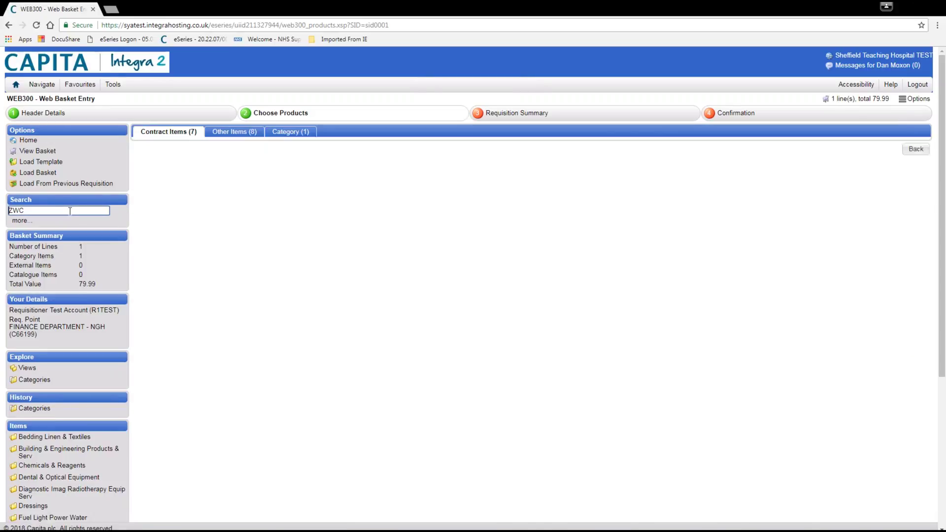
{"action": "left_click", "coordinate": [292, 136]}
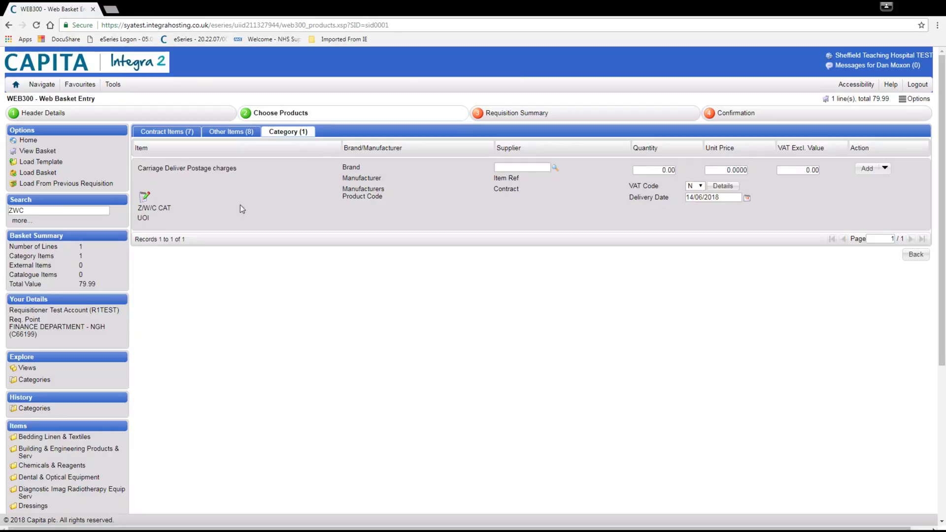
Start the carriage line with notes 'CARRIAGE' and supplier OSI
{"action": "left_click", "coordinate": [867, 169]}
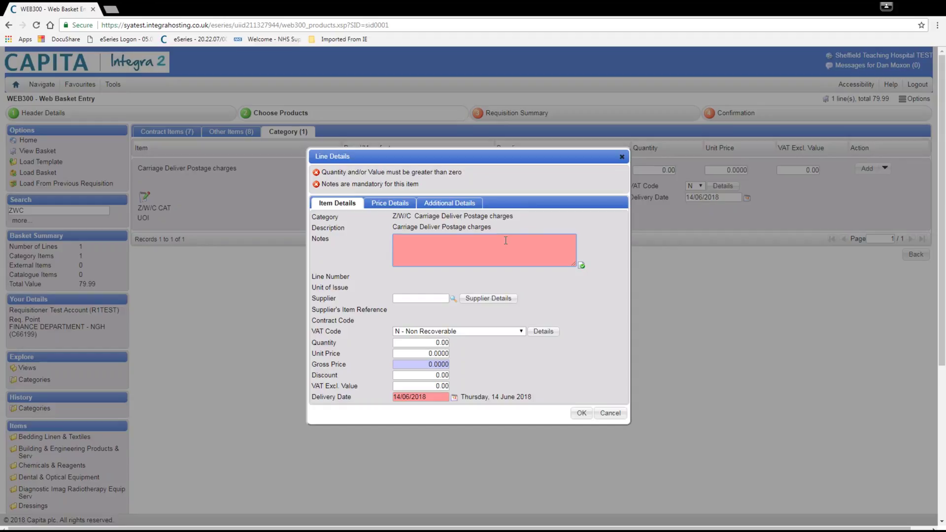
{"action": "type", "text": "CARRIAGE"}
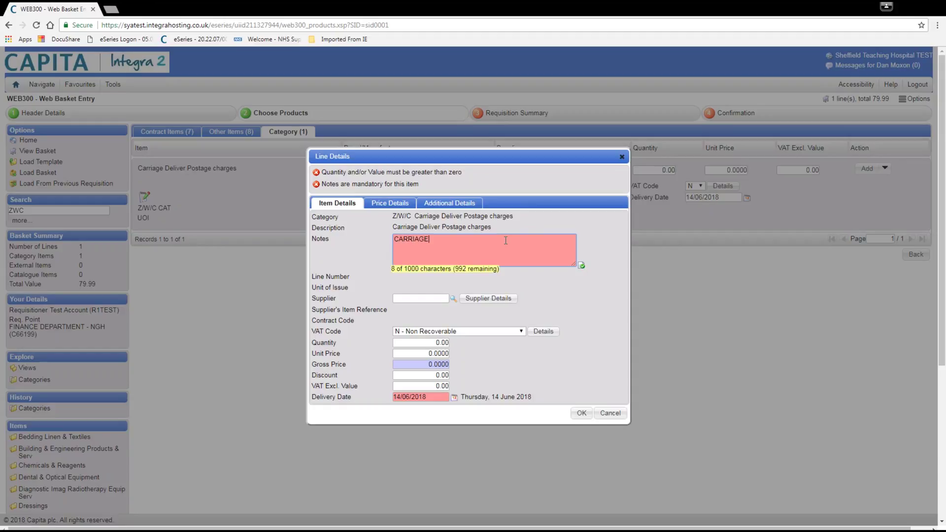
{"action": "left_click", "coordinate": [453, 299]}
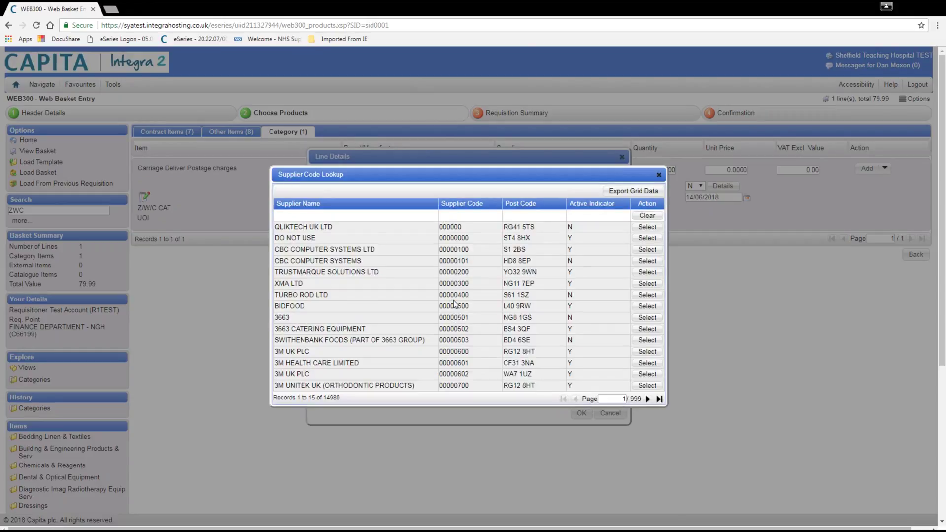
{"action": "left_click", "coordinate": [324, 215]}
{"action": "type", "text": "OSI"}
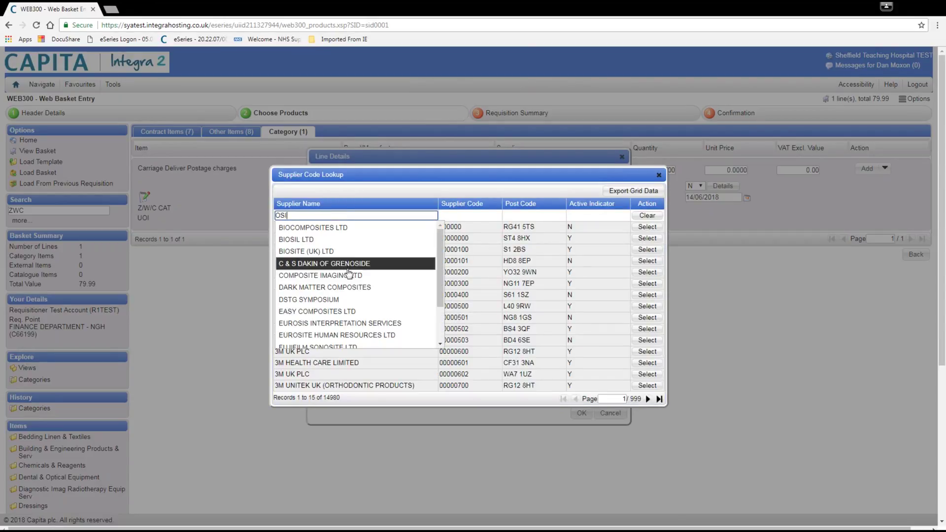
{"action": "scroll", "coordinate": [347, 271], "scroll_direction": "down", "scroll_amount": 2}
{"action": "scroll", "coordinate": [320, 228], "scroll_direction": "up", "scroll_amount": 2}
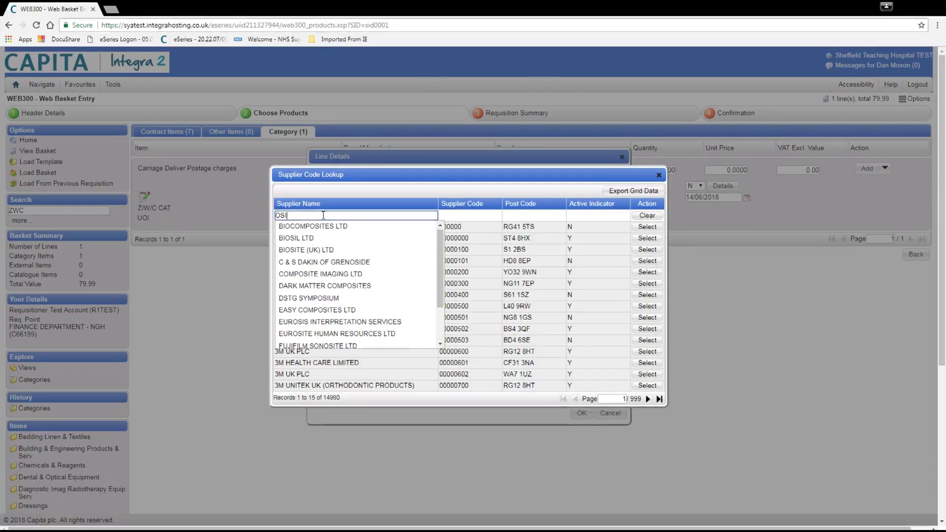
{"action": "key", "text": "Return"}
{"action": "left_click", "coordinate": [342, 271]}
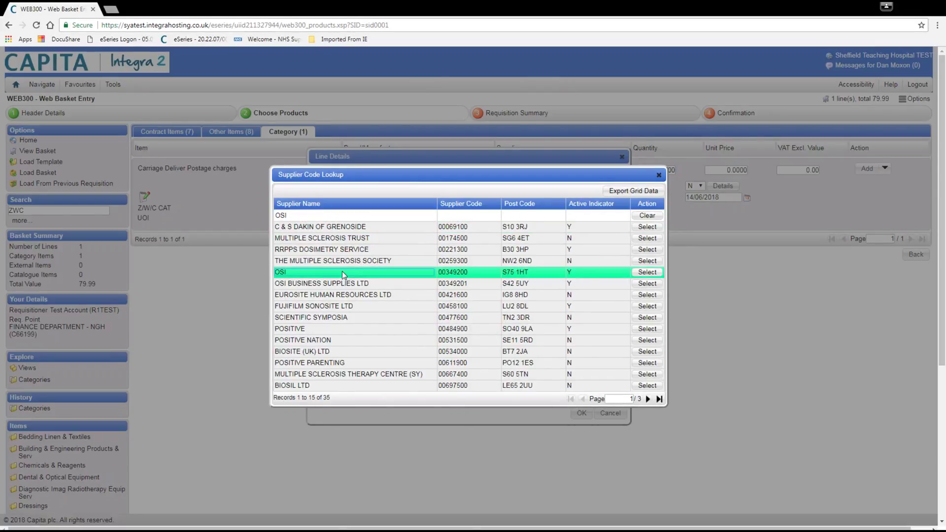
{"action": "left_click", "coordinate": [647, 272]}
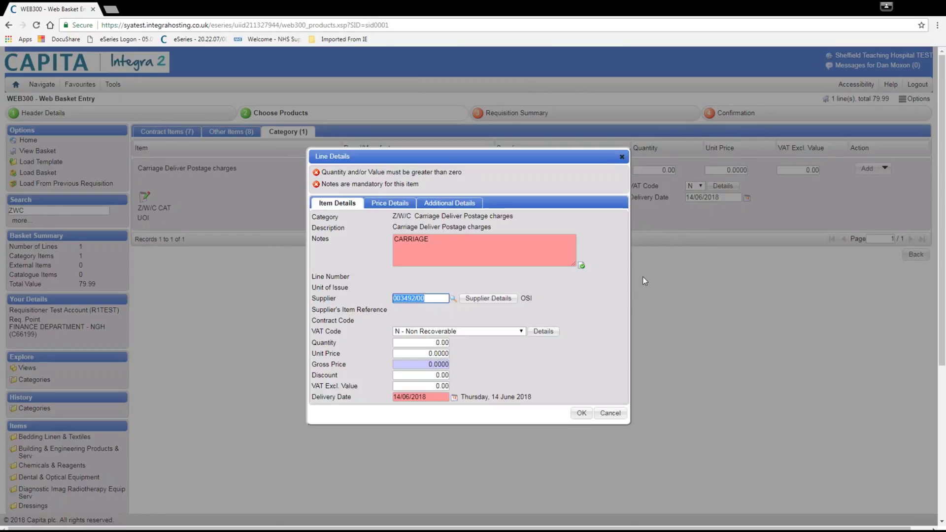
Enter quantity 1 and unit price 5, and add the carriage line to the basket
{"action": "left_click", "coordinate": [434, 342]}
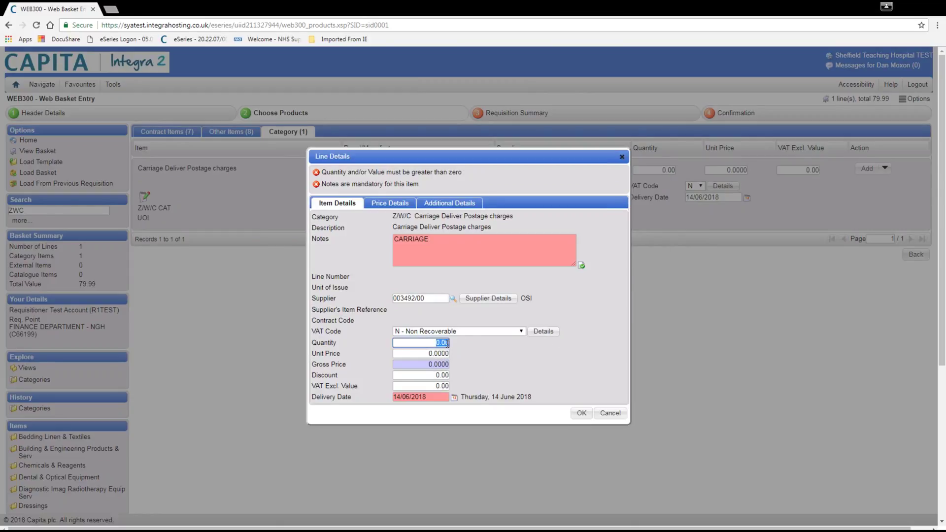
{"action": "type", "text": "1"}
{"action": "key", "text": "Tab"}
{"action": "type", "text": "5"}
{"action": "key", "text": "Tab"}
{"action": "left_click", "coordinate": [611, 360]}
{"action": "left_click", "coordinate": [587, 415]}
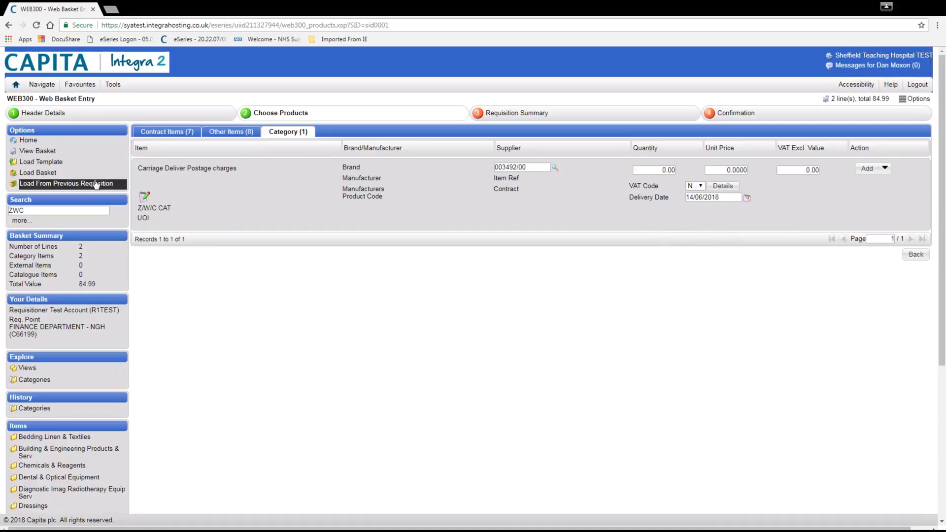
Review the two basket lines, then open the Requisition Summary for OSI
{"action": "left_click", "coordinate": [76, 153]}
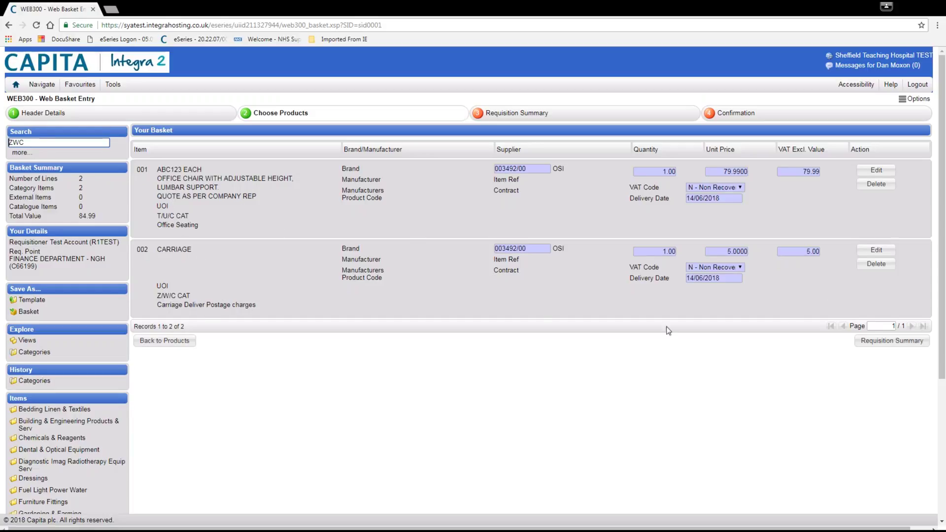
{"action": "left_click", "coordinate": [892, 342]}
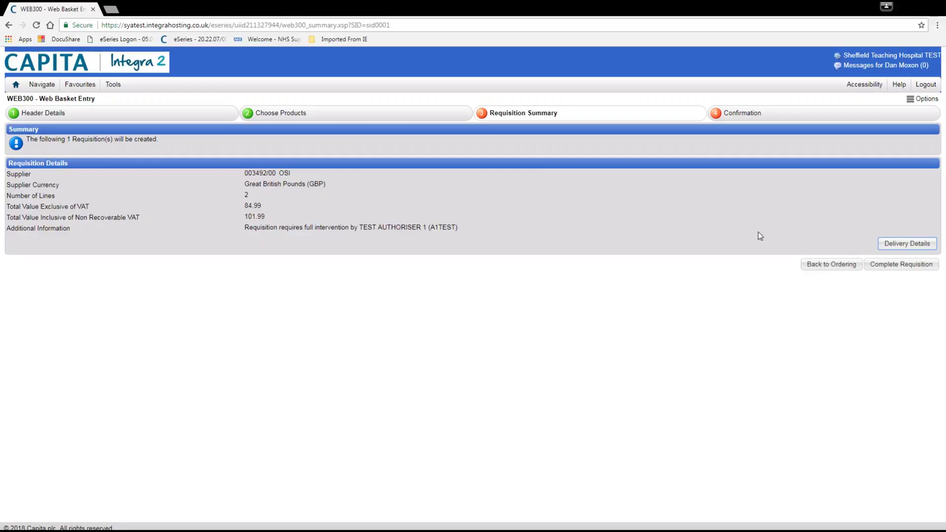
Complete the OSI requisition totalling 84.99 excluding VAT
{"action": "left_click", "coordinate": [900, 266]}
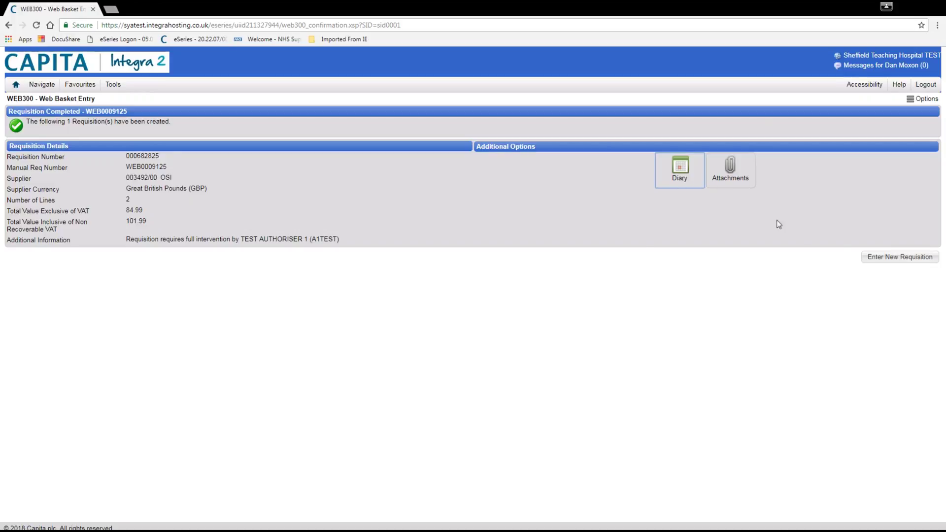
Start a new requisition and set the requisitioner to the Test Account found by filtering on TEST
{"action": "left_click", "coordinate": [878, 260]}
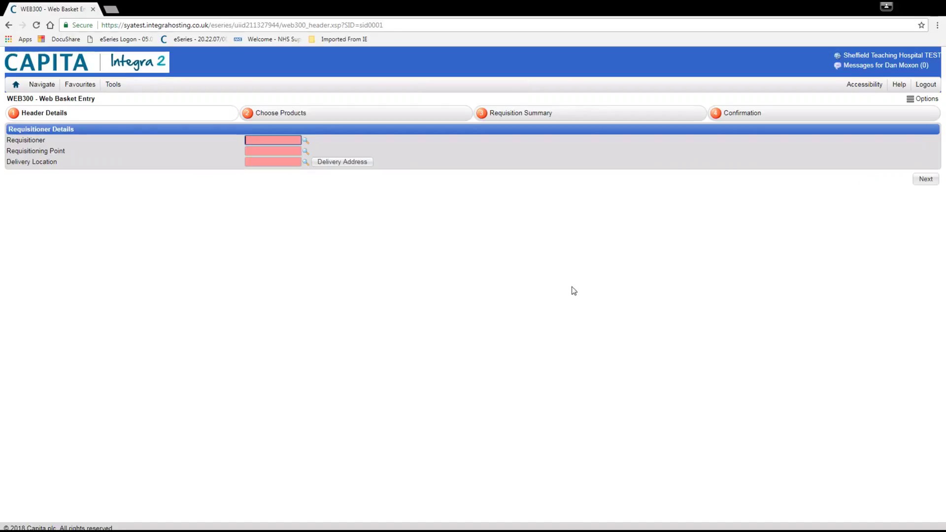
{"action": "left_click", "coordinate": [306, 141]}
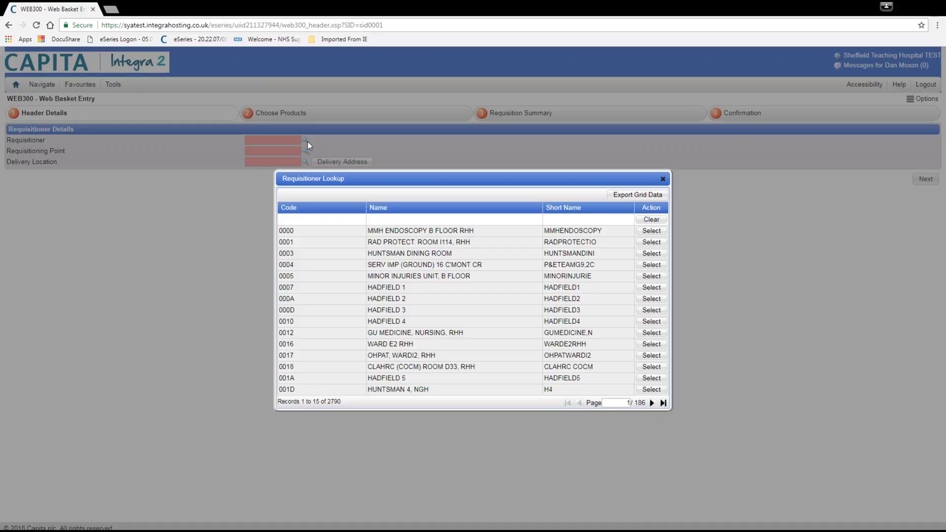
{"action": "left_click", "coordinate": [395, 221]}
{"action": "type", "text": "TEST"}
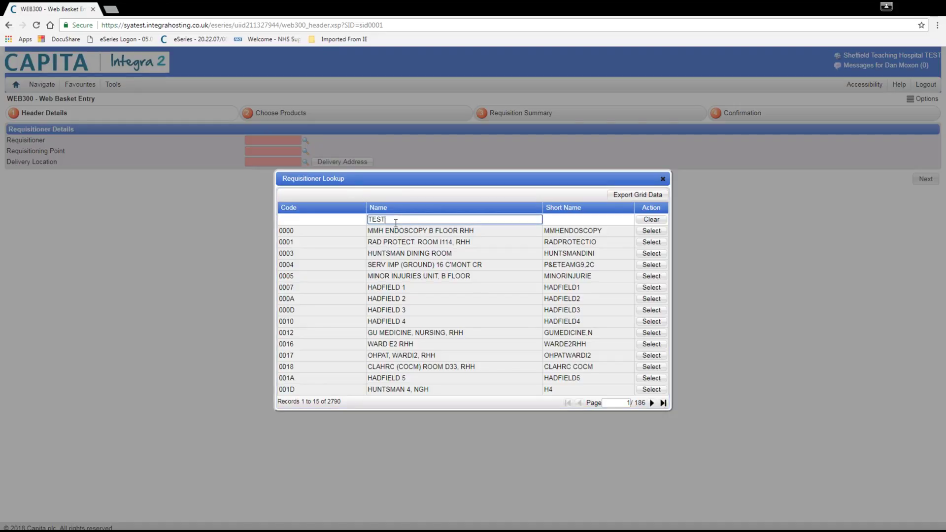
{"action": "key", "text": "Return"}
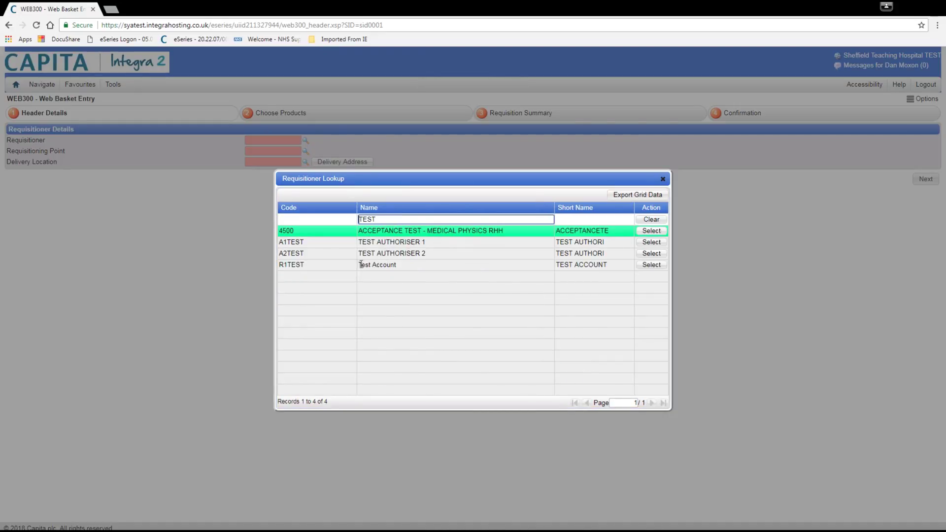
{"action": "left_click", "coordinate": [652, 264]}
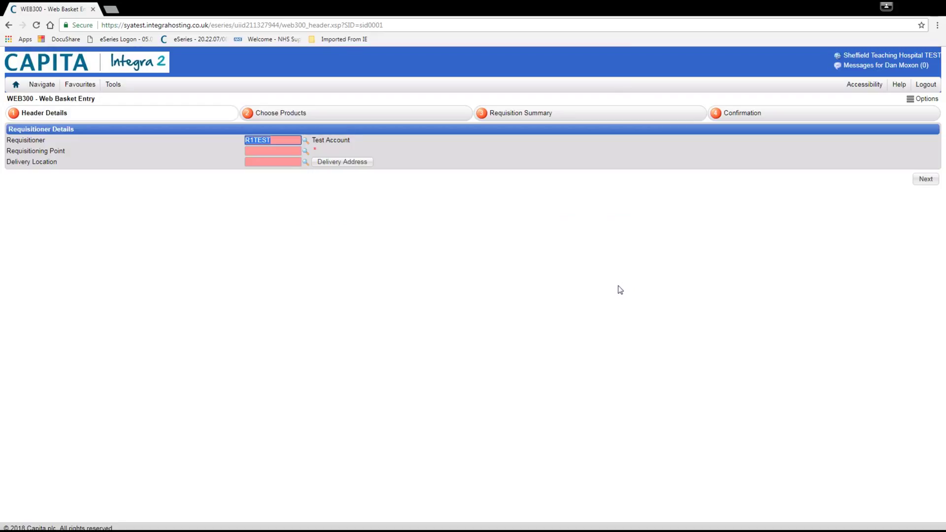
Set the requisitioning point to FINANCE DEPARTMENT - NGH and continue to product selection
{"action": "left_click", "coordinate": [306, 151]}
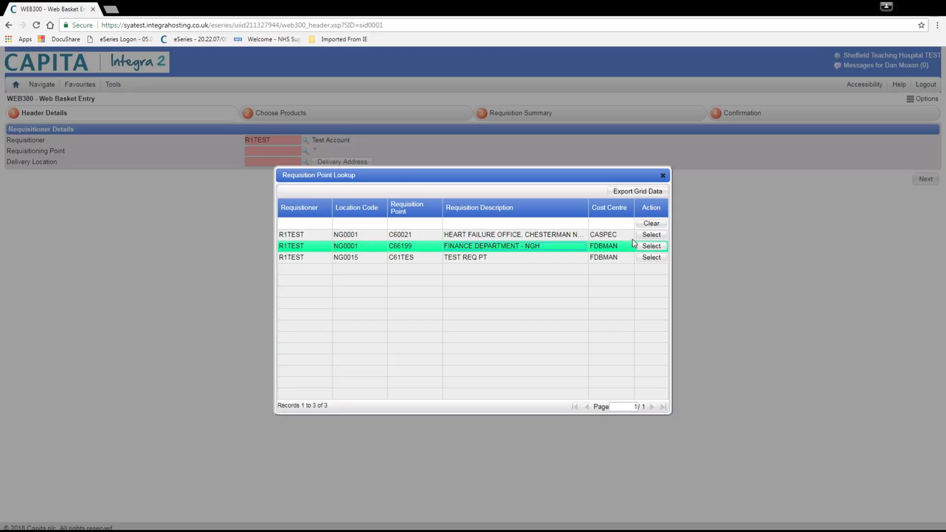
{"action": "left_click", "coordinate": [641, 245]}
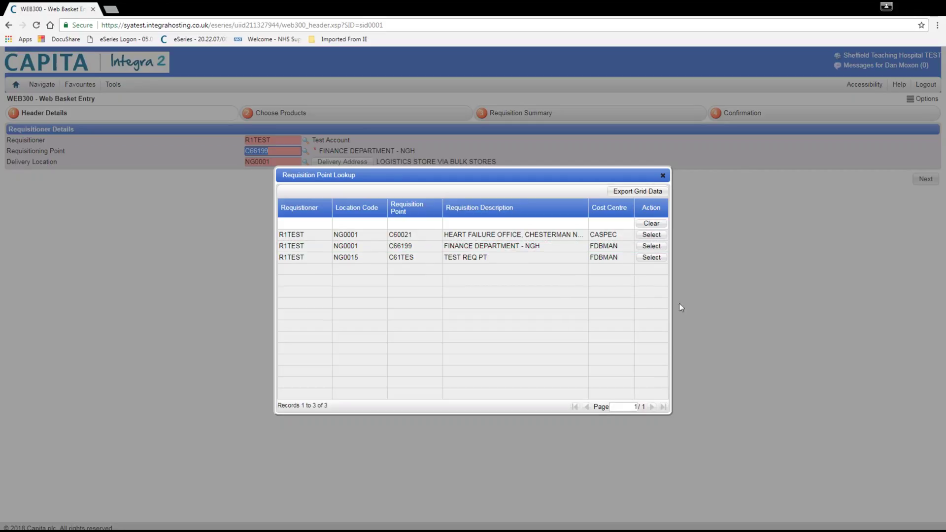
{"action": "left_click", "coordinate": [651, 246]}
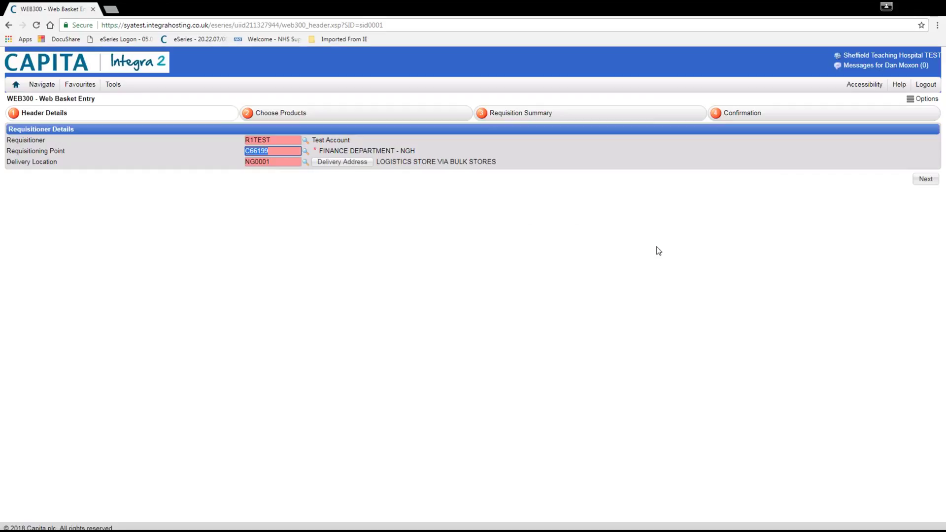
{"action": "left_click", "coordinate": [919, 178]}
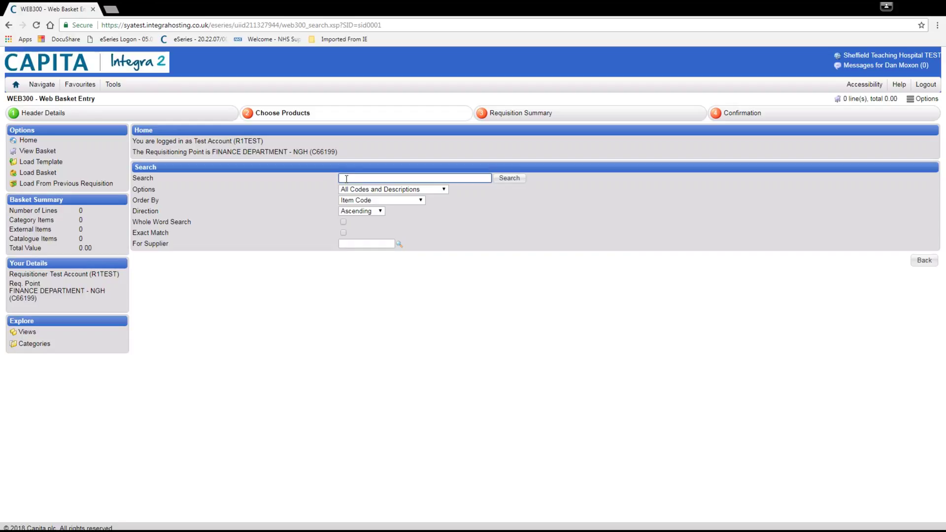
Search products for DESK and show the four matching categories, including Desks and Desk Lamps
{"action": "type", "text": "DESK"}
{"action": "left_click", "coordinate": [504, 178]}
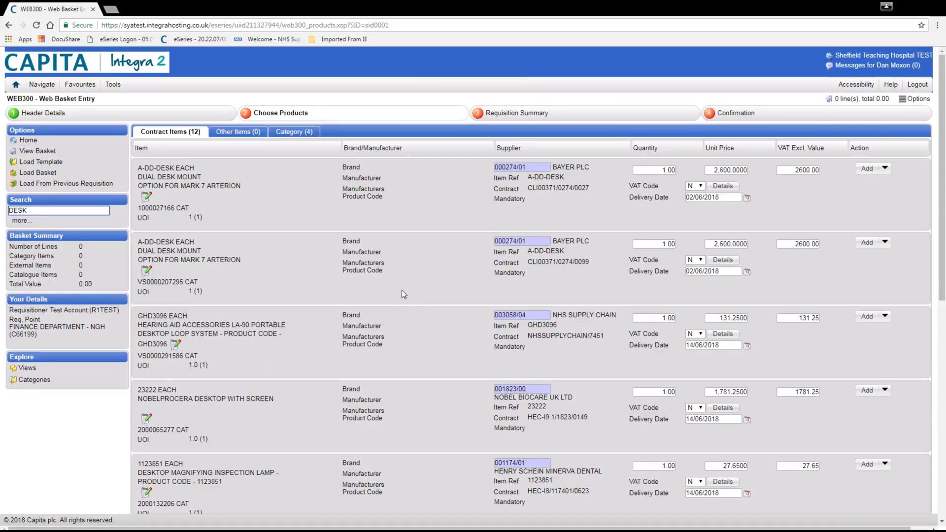
{"action": "left_click", "coordinate": [309, 133]}
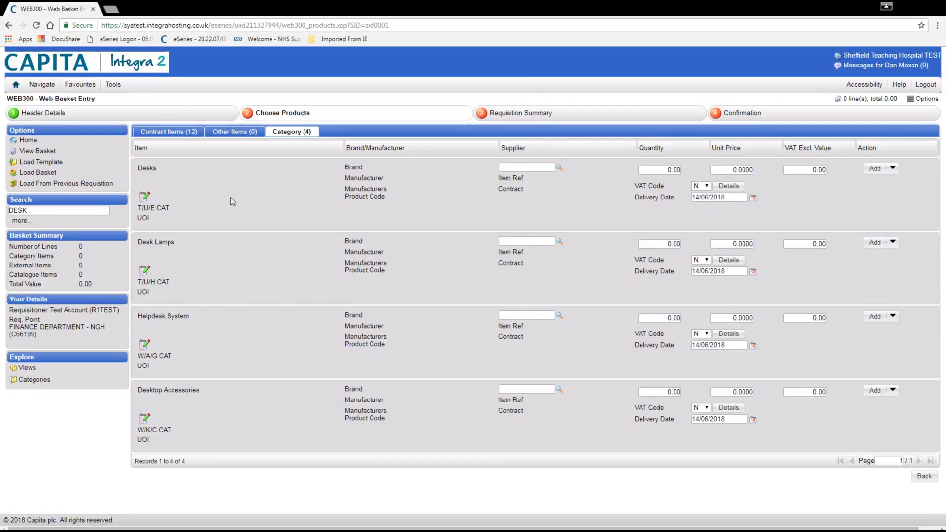
{"action": "left_click", "coordinate": [874, 169]}
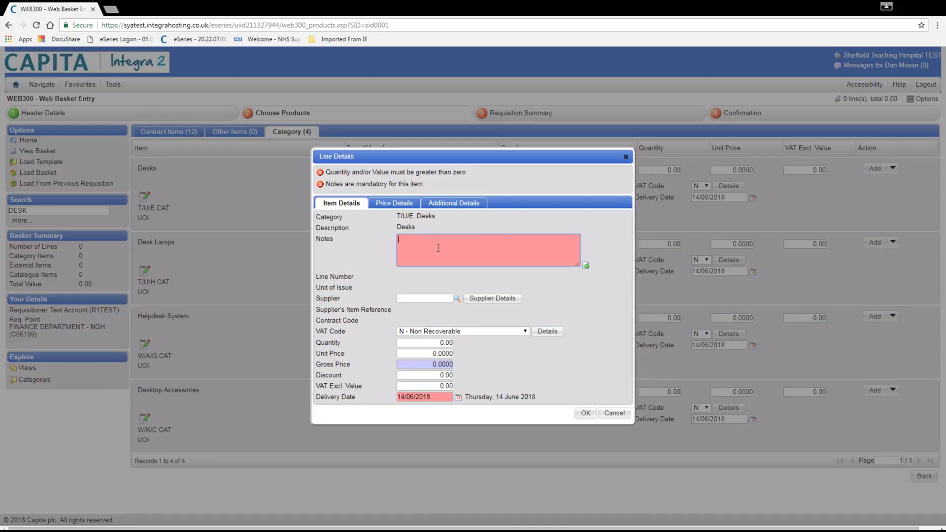
{"action": "type", "text": "EACH "}
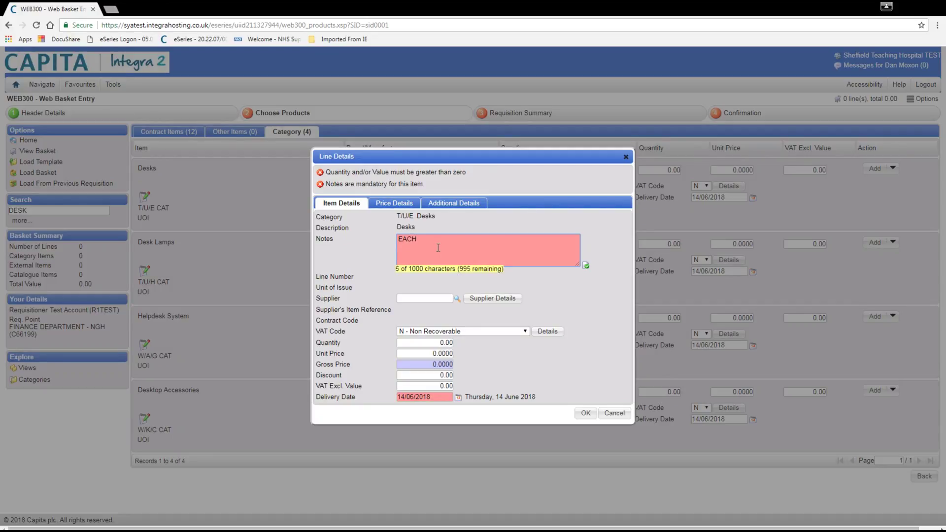
{"action": "type", "text": "HIE"}
{"action": "key", "text": "BackSpace"}
{"action": "key", "text": "BackSpace"}
{"action": "type", "text": "EIGHT ADJUSTABLE DESK "}
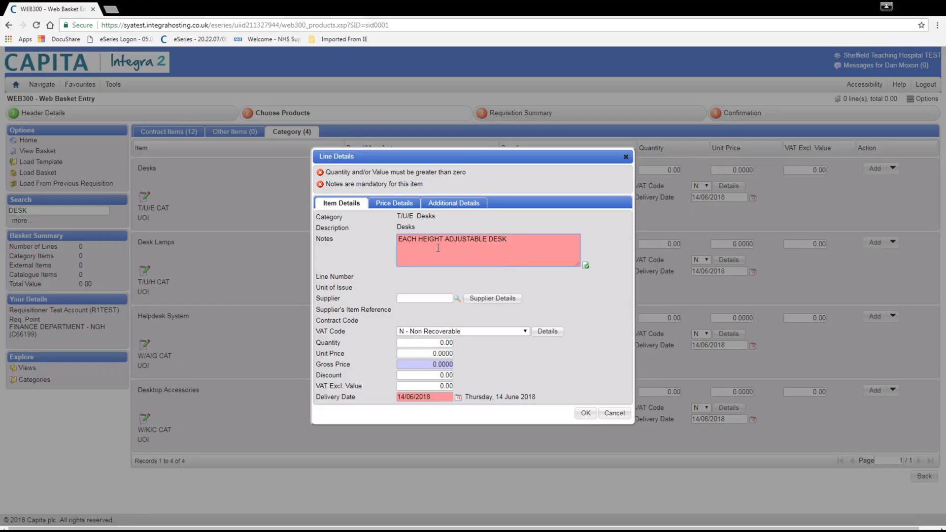
{"action": "type", "text": "AS PE"}
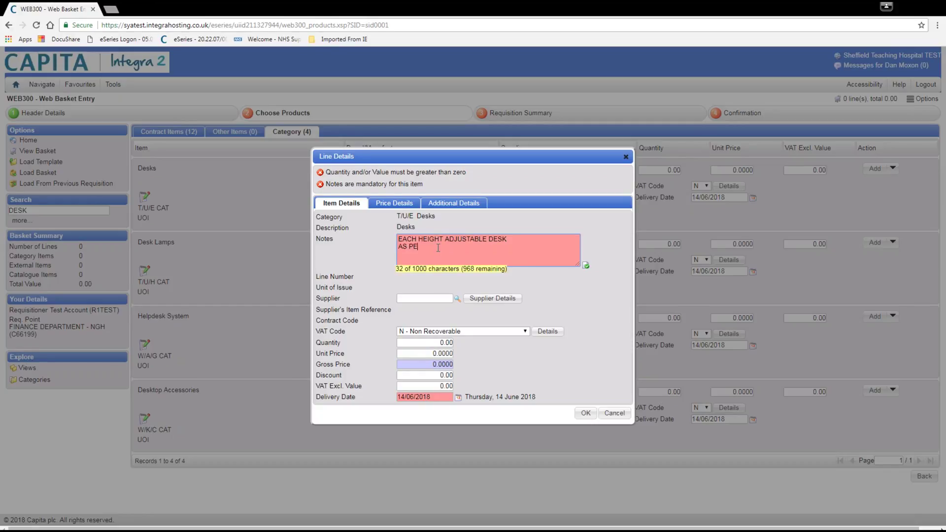
{"action": "type", "text": "R EXAMPLE"}
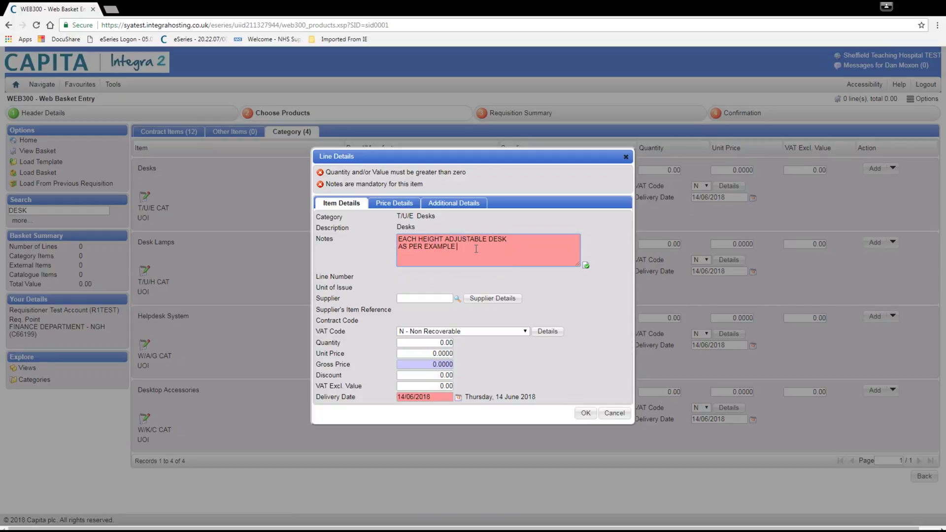
{"action": "key", "text": "Return"}
{"action": "type", "text": "HTTP://WWW"}
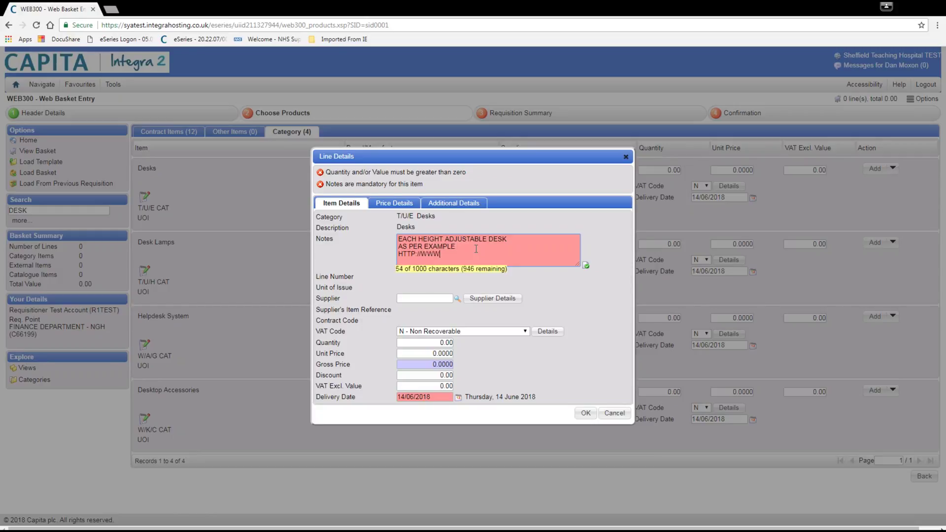
{"action": "type", "text": ".DESKJ"}
{"action": "key", "text": "BackSpace"}
{"action": "key", "text": "BackSpace"}
{"action": "type", "text": "S.COM"}
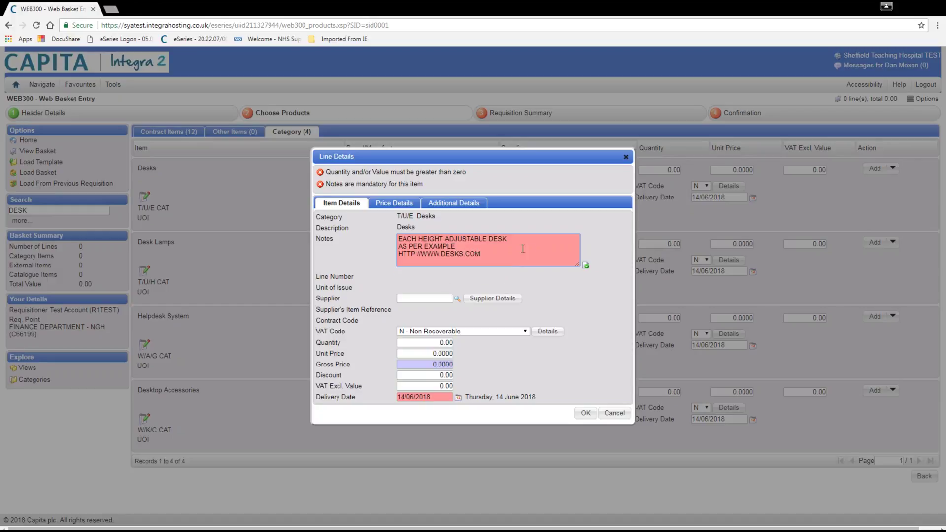
{"action": "type", "text": "/DESK1"}
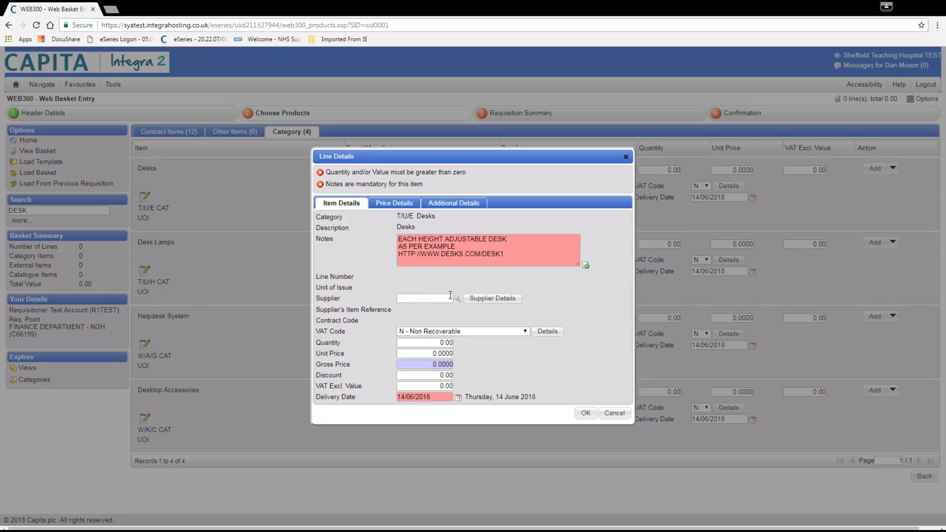
Enter quantity 1 and unit price 200 on the Desks line so its value is 200.00
{"action": "left_click", "coordinate": [451, 341]}
{"action": "type", "text": "1"}
{"action": "left_click", "coordinate": [447, 352]}
{"action": "type", "text": "200"}
{"action": "key", "text": "Tab"}
Add the desk line to the basket, review the summary and complete the 200.00 requisition
{"action": "left_click", "coordinate": [586, 413]}
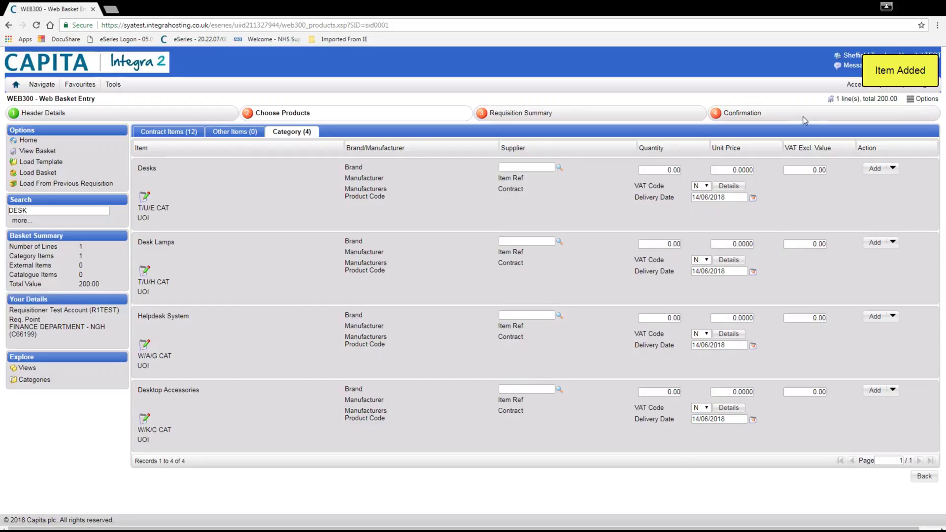
{"action": "left_click", "coordinate": [847, 102]}
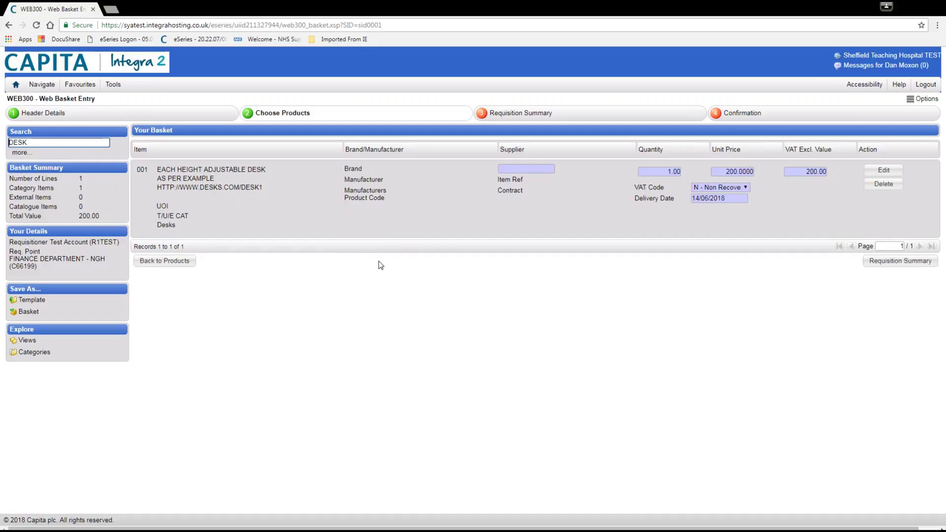
{"action": "left_click", "coordinate": [884, 270]}
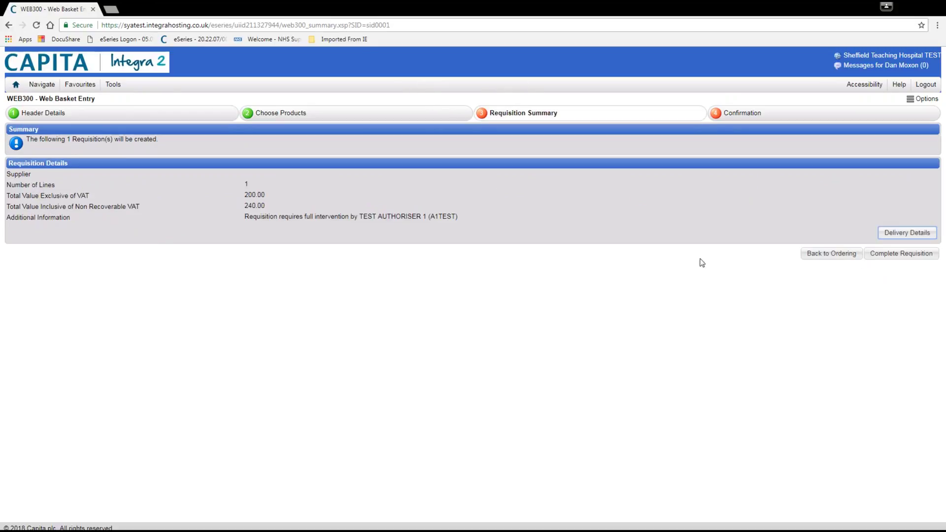
{"action": "left_click", "coordinate": [892, 255]}
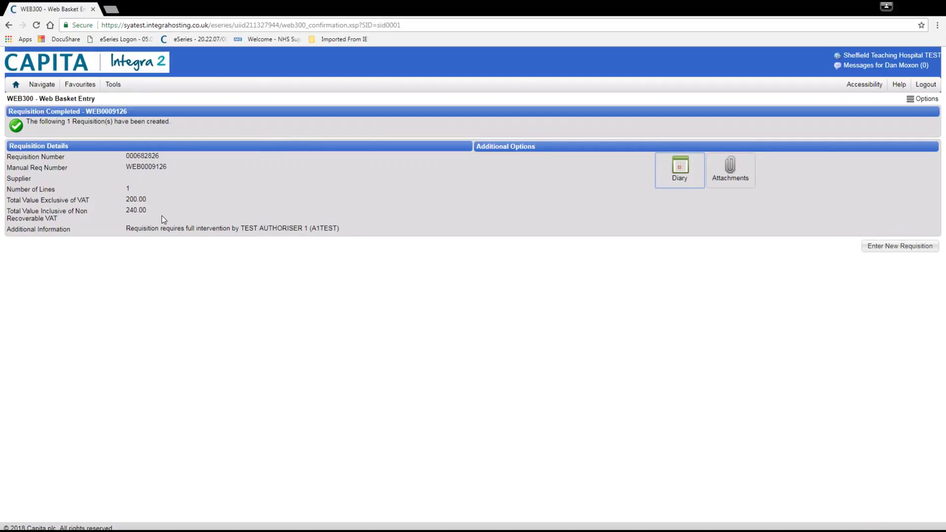
Begin a basket-entry requisition for FINANCE DEPARTMENT - NGH and advance to Choose Products
{"action": "left_click", "coordinate": [877, 246]}
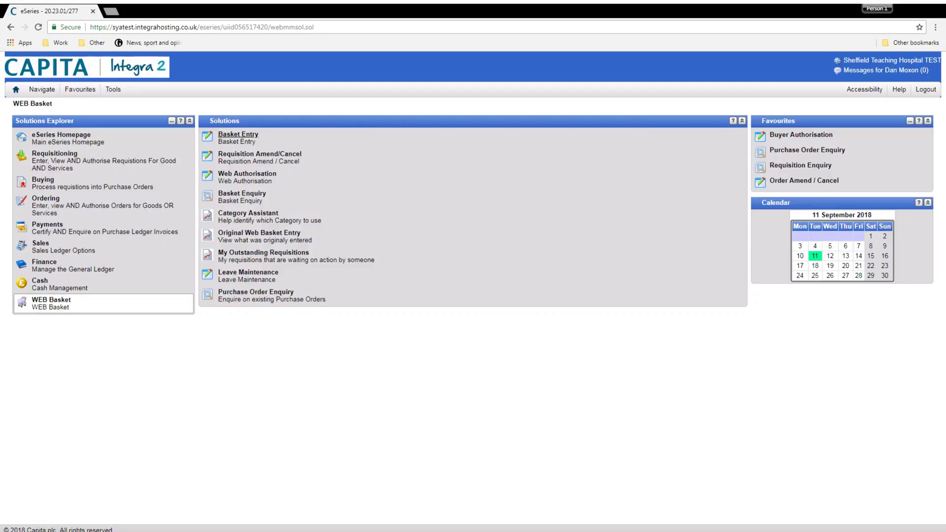
{"action": "left_click", "coordinate": [238, 135]}
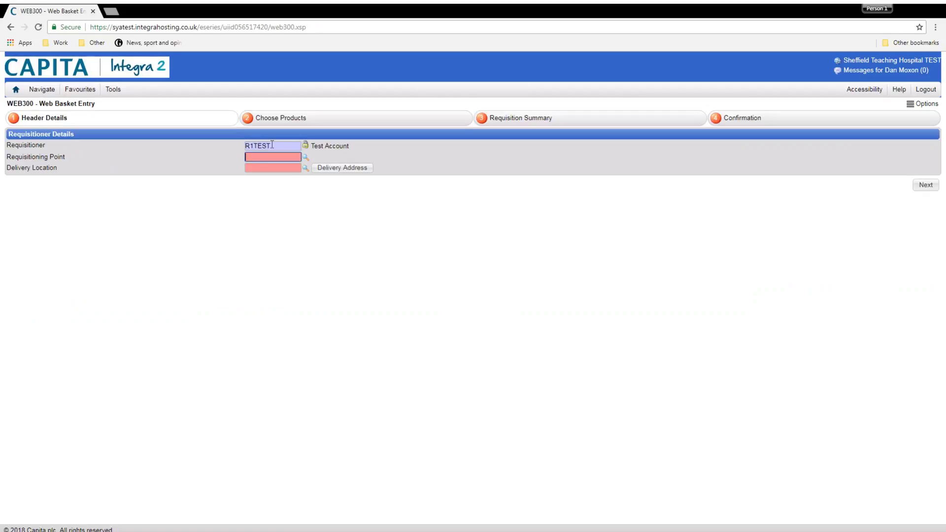
{"action": "left_click", "coordinate": [307, 159]}
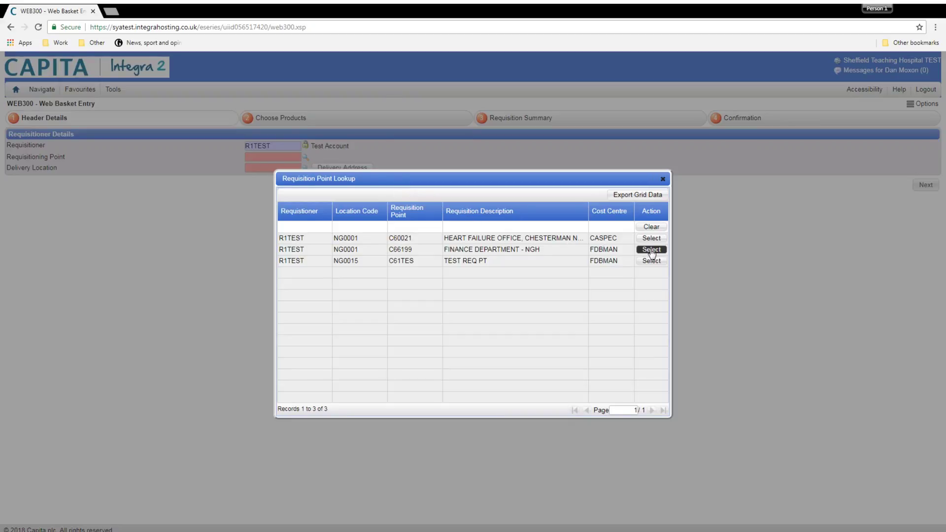
{"action": "left_click", "coordinate": [652, 250]}
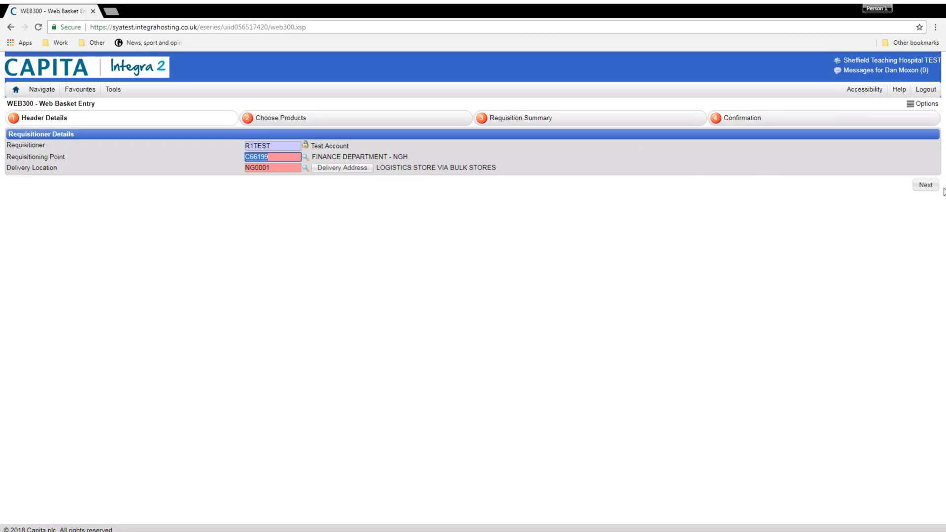
{"action": "left_click", "coordinate": [927, 186]}
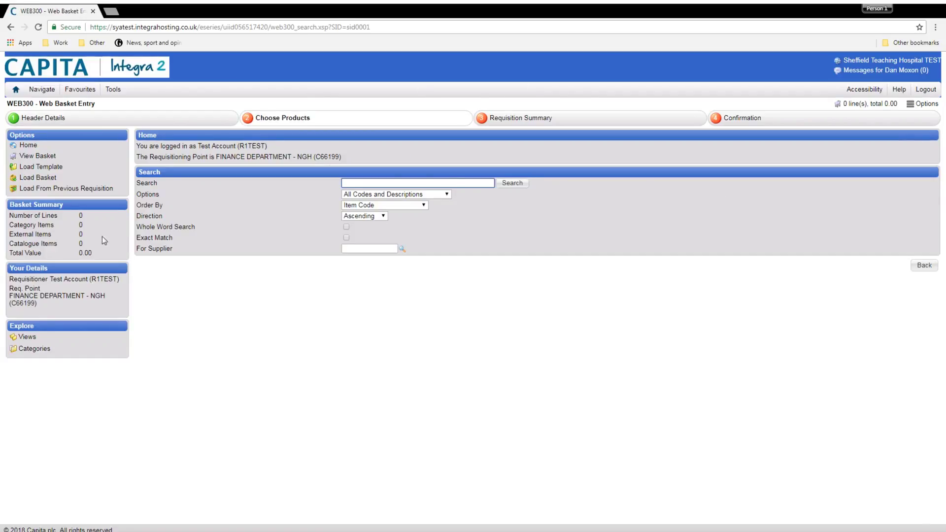
Search products for TRAVEL+SERVICES so the single Travel Services category item is listed
{"action": "left_click", "coordinate": [52, 351]}
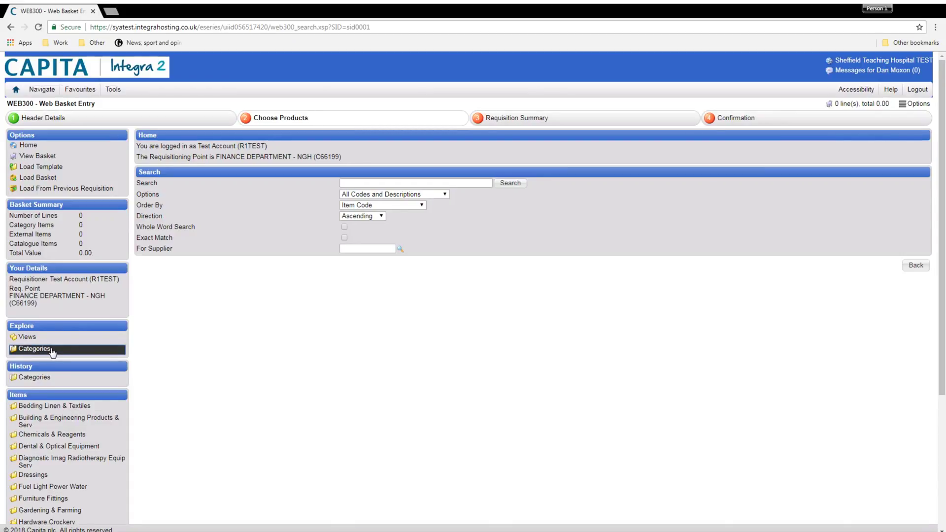
{"action": "scroll", "coordinate": [133, 385], "scroll_direction": "down", "scroll_amount": 4}
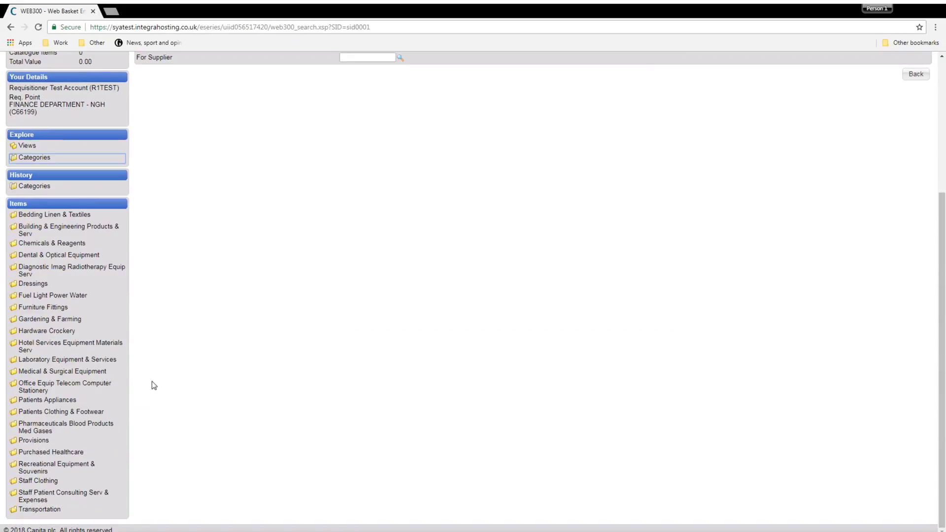
{"action": "scroll", "coordinate": [153, 384], "scroll_direction": "up", "scroll_amount": 4}
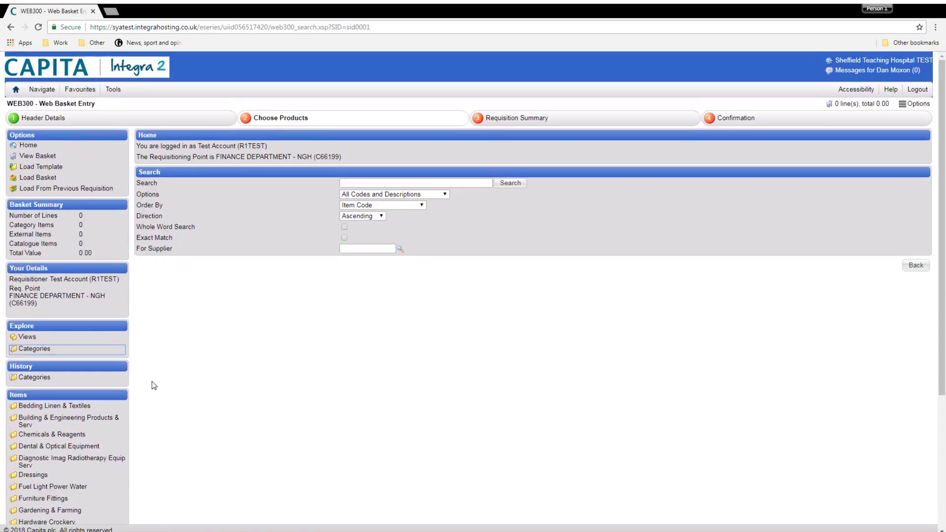
{"action": "left_click", "coordinate": [422, 183]}
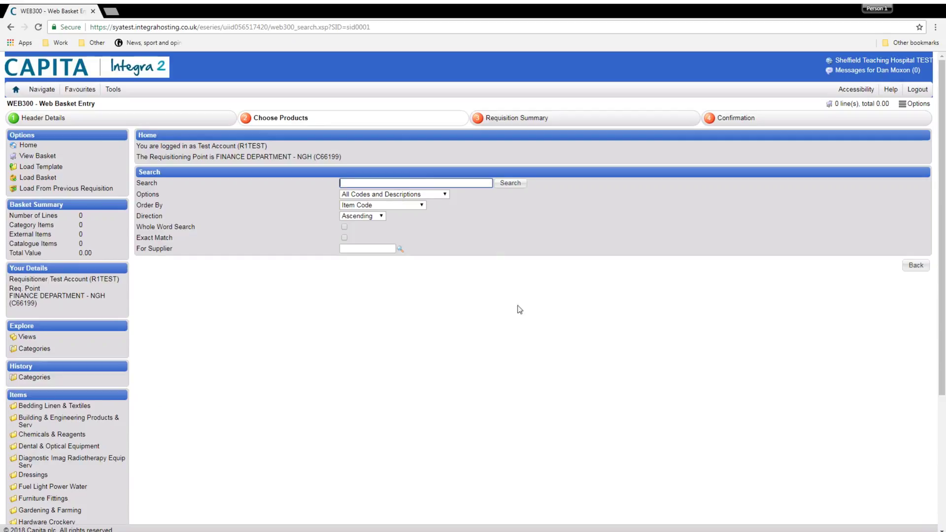
{"action": "type", "text": "TRAVEL+SERVICES"}
{"action": "left_click", "coordinate": [516, 188]}
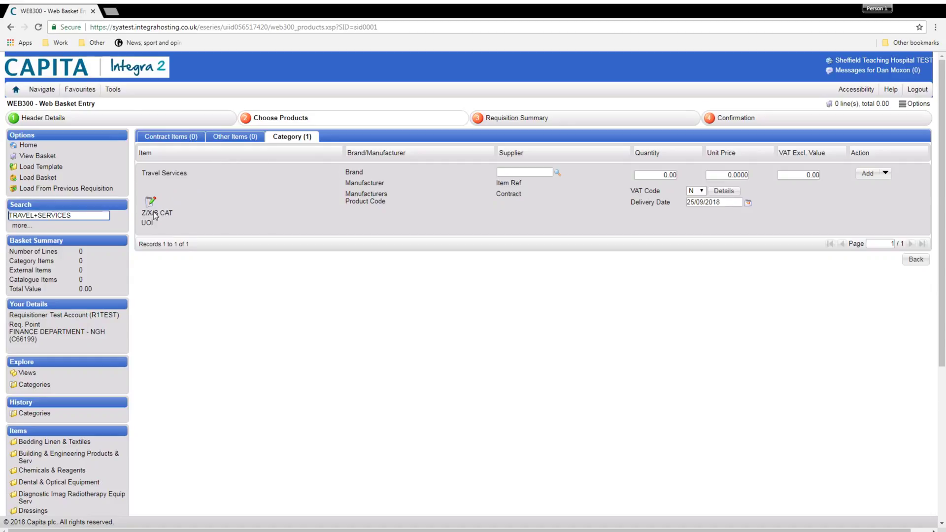
{"action": "left_click_drag", "start_coordinate": [154, 215], "coordinate": [148, 216]}
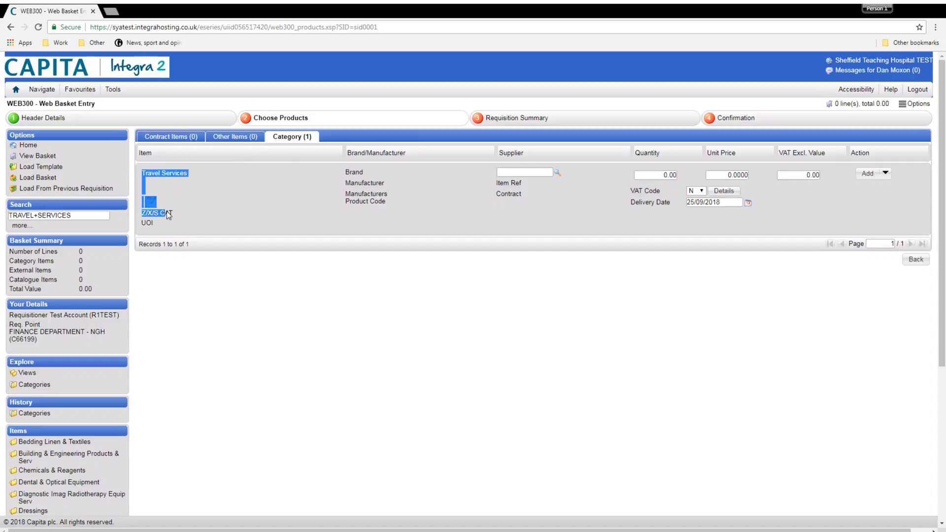
{"action": "left_click", "coordinate": [193, 209]}
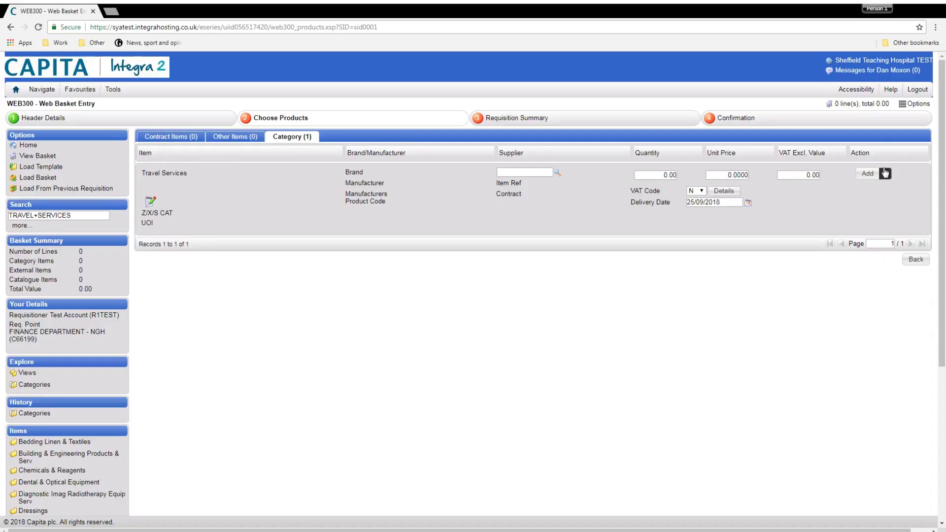
Add a Travel Services line with notes 'TRAIN TRAVEL' and a passenger names line
{"action": "left_click", "coordinate": [866, 182]}
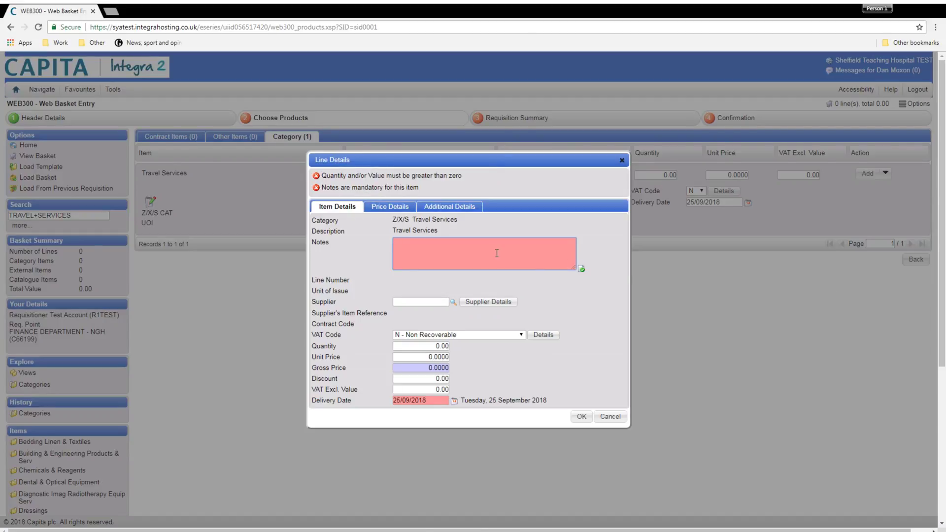
{"action": "type", "text": "TRAIN"}
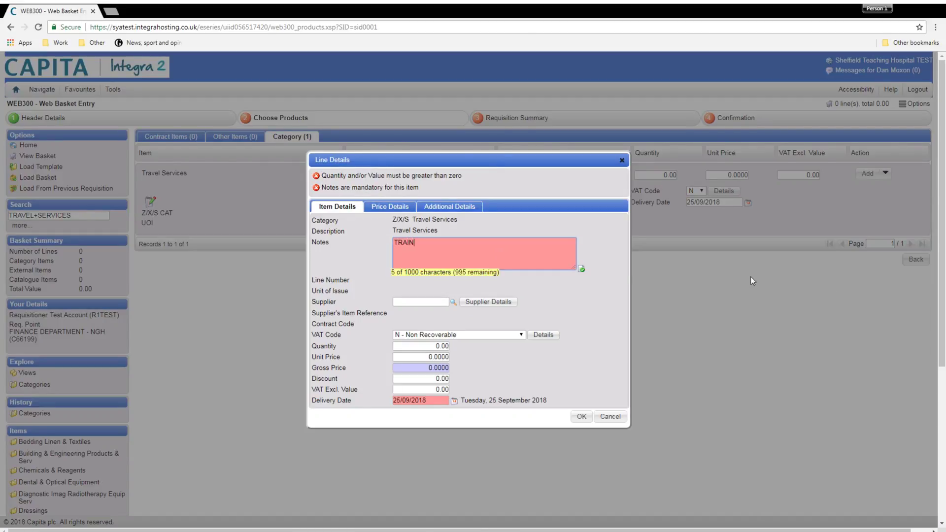
{"action": "type", "text": " TRAVEL"}
{"action": "key", "text": "Return"}
{"action": "type", "text": "PASS"}
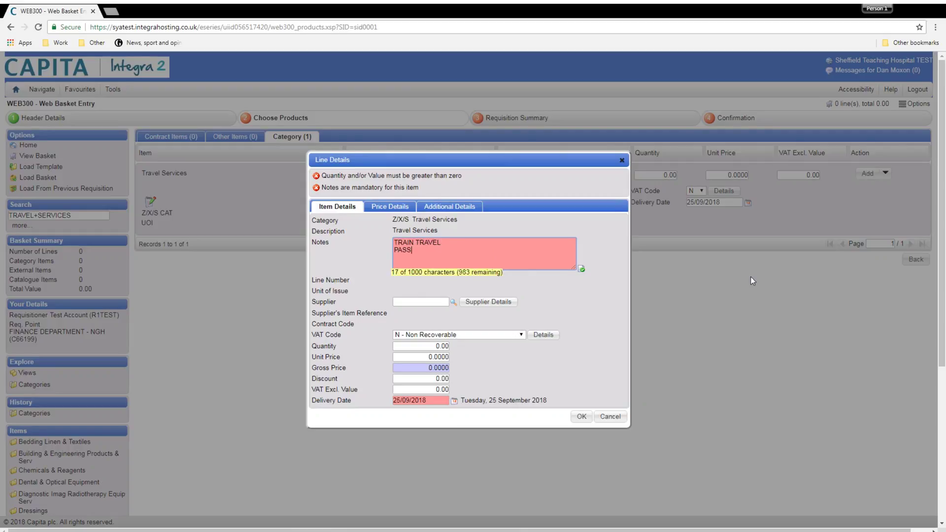
{"action": "type", "text": "ENGER/S - DR1 AND MR 3"}
{"action": "key", "text": "Return"}
Add the notes line 'DEPARTURE STATION TO ARRIVAL STATION', discarding the extra example lines
{"action": "key", "text": "Tab"}
{"action": "key", "text": "shift+Tab"}
{"action": "key", "text": "Tab"}
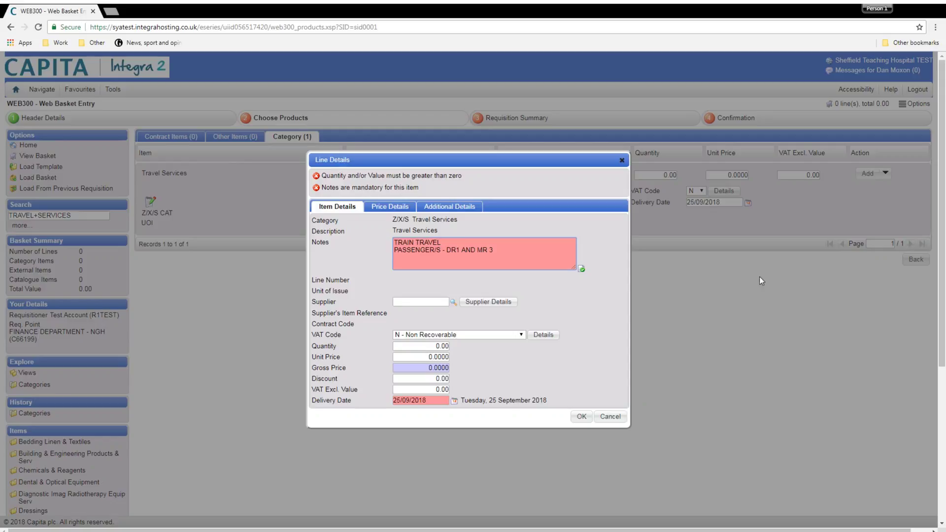
{"action": "type", "text": "DEPARTUR"}
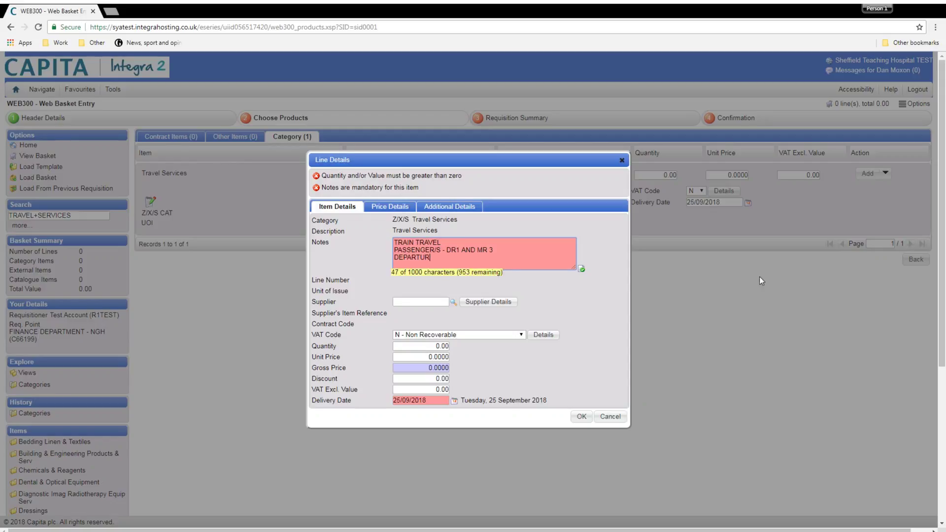
{"action": "type", "text": "E STATION TO ARRIVAL STATION"}
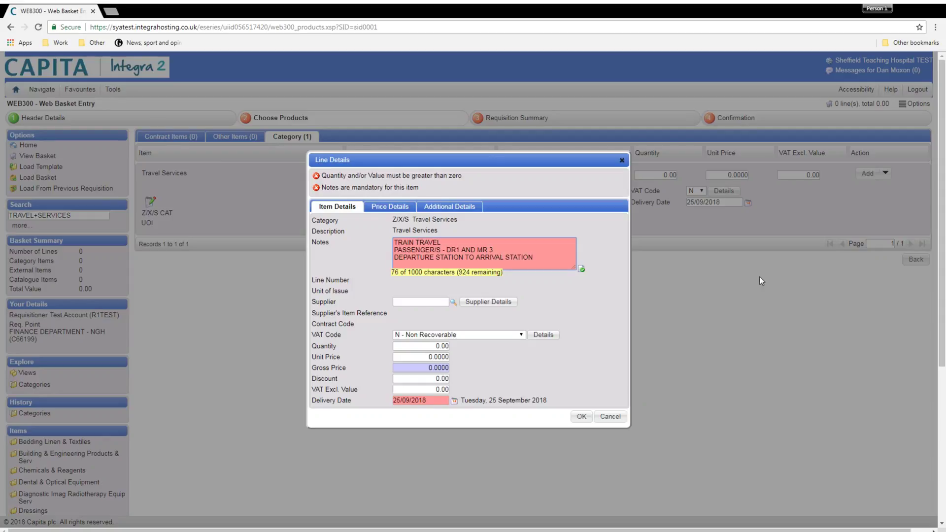
{"action": "type", "text": "(SHEFFIELD TO LONDON"}
{"action": "key", "text": "BackSpace"}
{"action": "key", "text": "BackSpace"}
{"action": "key", "text": "BackSpace"}
{"action": "key", "text": "BackSpace"}
{"action": "key", "text": "BackSpace"}
{"action": "key", "text": "BackSpace"}
{"action": "key", "text": "BackSpace"}
{"action": "key", "text": "BackSpace"}
{"action": "key", "text": "BackSpace"}
{"action": "key", "text": "BackSpace"}
{"action": "key", "text": "BackSpace"}
{"action": "key", "text": "BackSpace"}
{"action": "key", "text": "BackSpace"}
{"action": "key", "text": "BackSpace"}
{"action": "key", "text": "BackSpace"}
{"action": "key", "text": "BackSpace"}
{"action": "key", "text": "BackSpace"}
{"action": "key", "text": "BackSpace"}
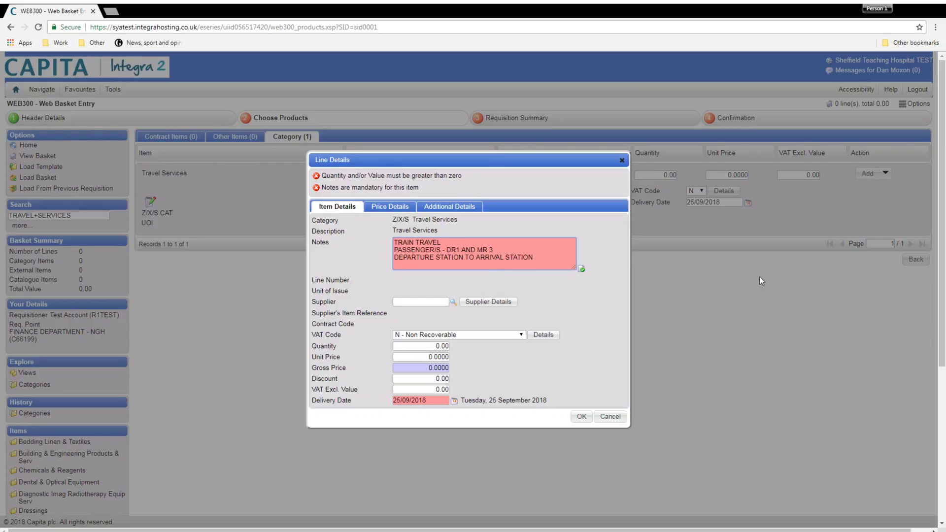
{"action": "type", "text": "SINGLE"}
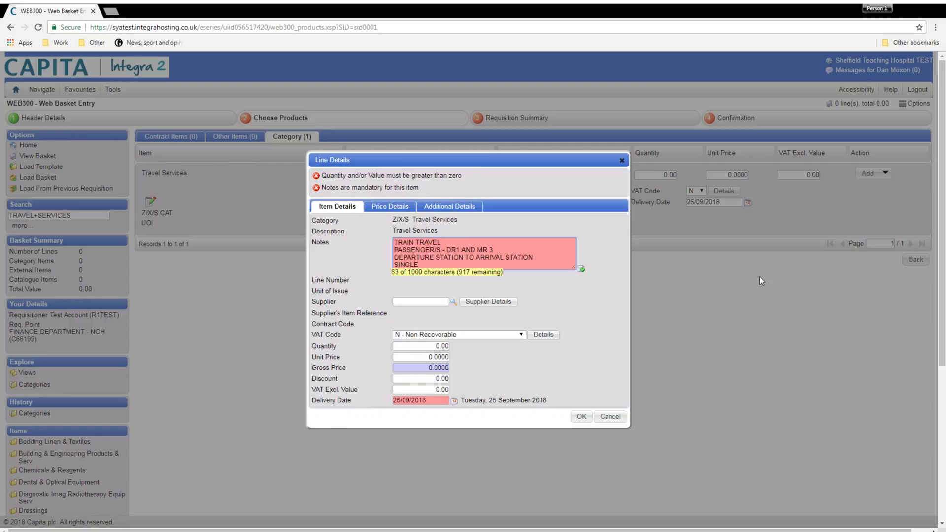
{"action": "type", "text": " OR RETURN"}
{"action": "key", "text": "BackSpace"}
{"action": "key", "text": "BackSpace"}
{"action": "key", "text": "BackSpace"}
{"action": "key", "text": "BackSpace"}
{"action": "key", "text": "BackSpace"}
{"action": "key", "text": "BackSpace"}
{"action": "key", "text": "BackSpace"}
{"action": "key", "text": "BackSpace"}
{"action": "key", "text": "BackSpace"}
{"action": "key", "text": "BackSpace"}
{"action": "key", "text": "BackSpace"}
{"action": "key", "text": "BackSpace"}
{"action": "key", "text": "BackSpace"}
{"action": "key", "text": "BackSpace"}
{"action": "key", "text": "BackSpace"}
{"action": "key", "text": "BackSpace"}
{"action": "key", "text": "BackSpace"}
Add notes lines RETURN, OUTBOUND TRAVEL DATE and RETURN TRAVEL DATE (IF REQUIRED)
{"action": "type", "text": "RETURN"}
{"action": "key", "text": "Return"}
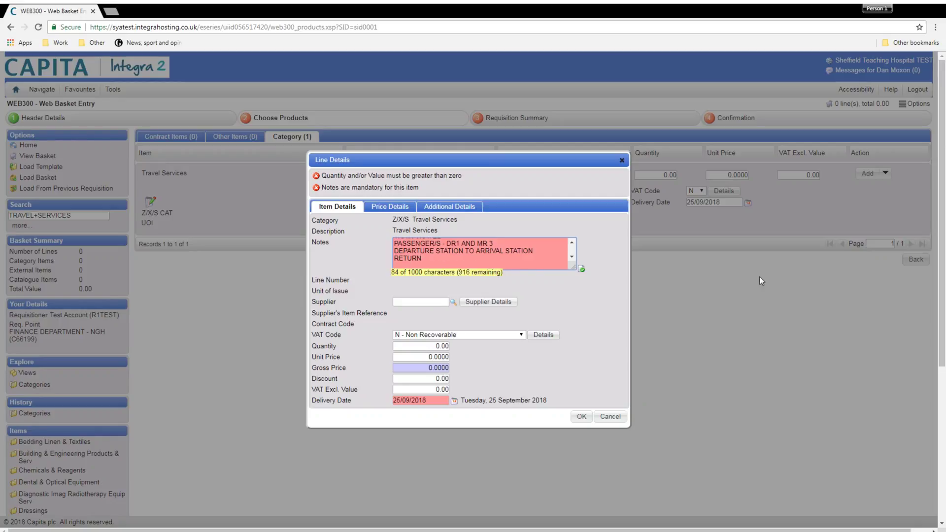
{"action": "type", "text": "OUTBOUND TRAVEL DATE"}
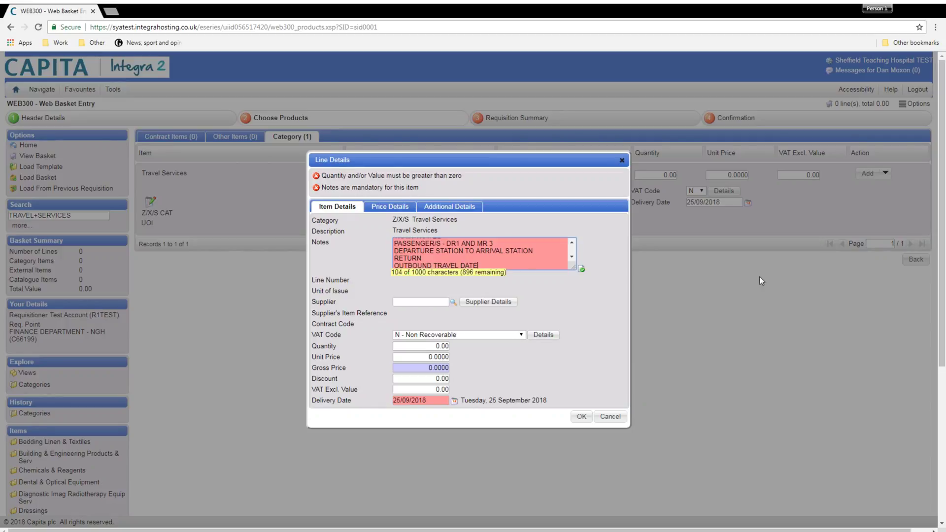
{"action": "key", "text": "Return"}
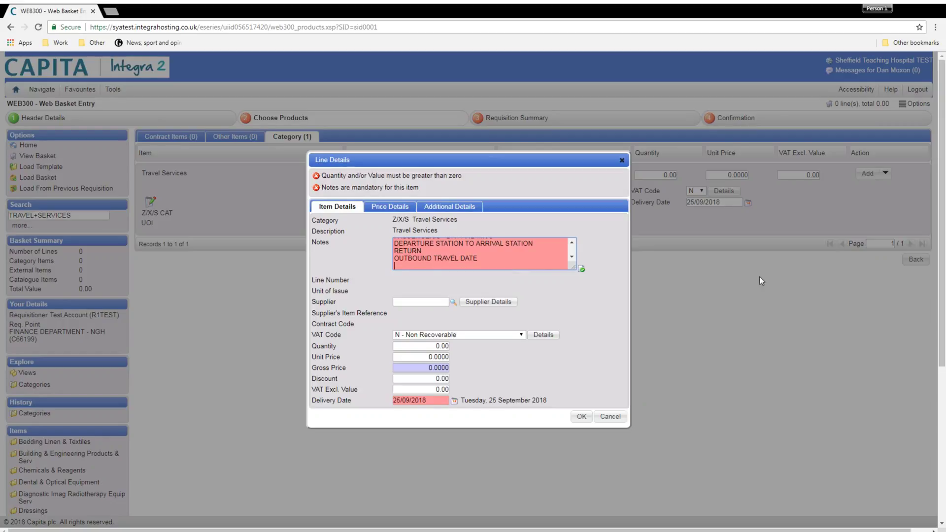
{"action": "type", "text": "RETURN"}
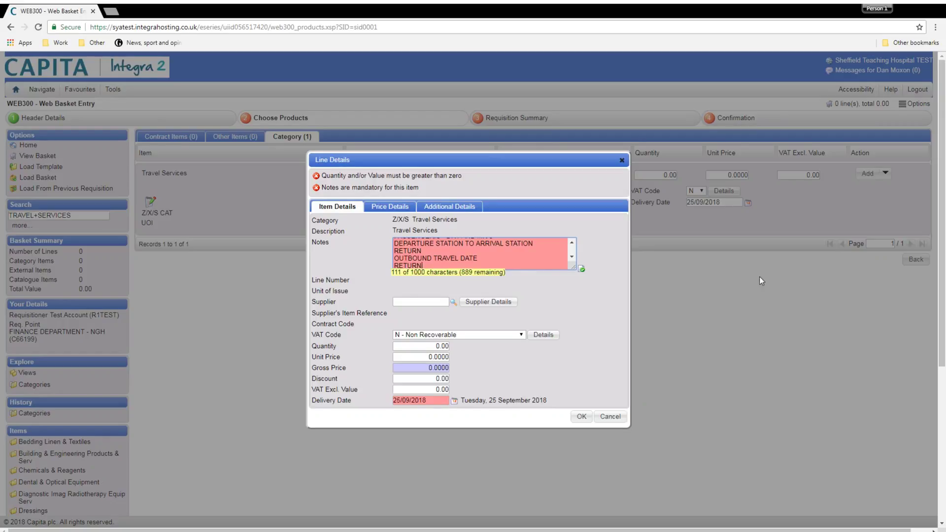
{"action": "type", "text": " TRAVEL DATE "}
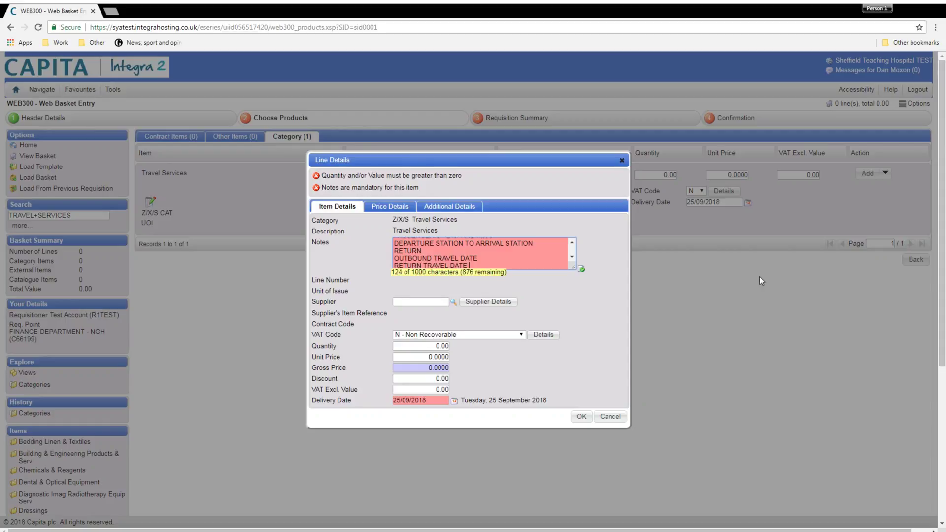
{"action": "type", "text": "(IF REQUIRED)"}
{"action": "key", "text": "Return"}
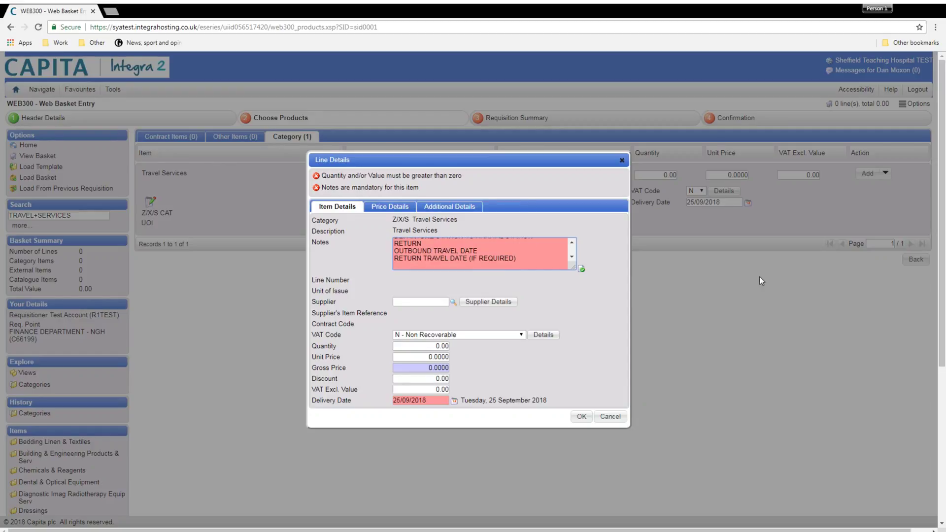
Add notes lines for outbound departure, arrival, return departure and return arrival times
{"action": "type", "text": "OUTBOUND D"}
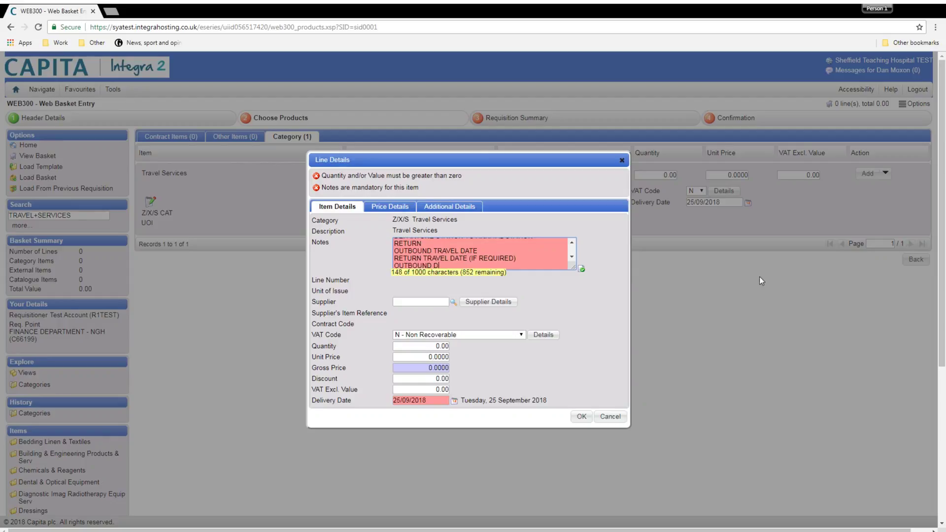
{"action": "type", "text": "EPARTURE TIME"}
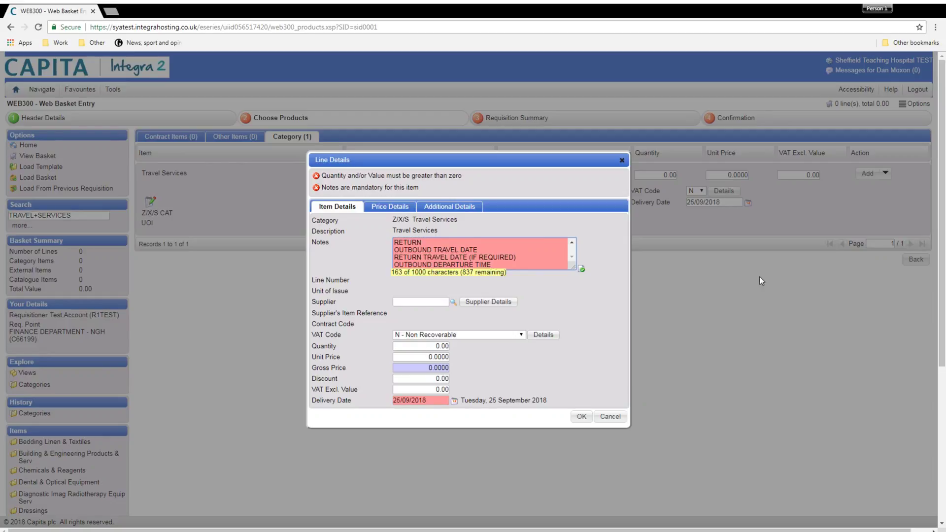
{"action": "key", "text": "Return"}
{"action": "type", "text": "ARRIVAL"}
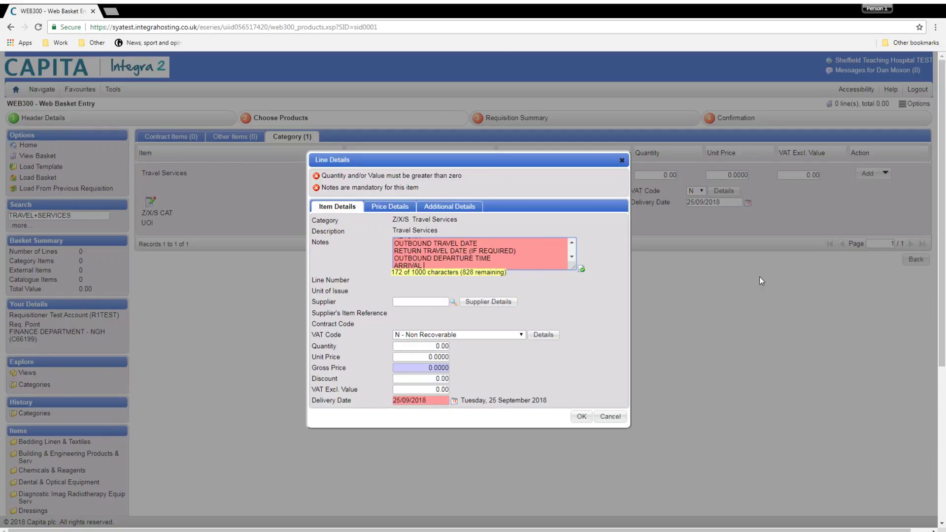
{"action": "type", "text": " TIME"}
{"action": "key", "text": "Return"}
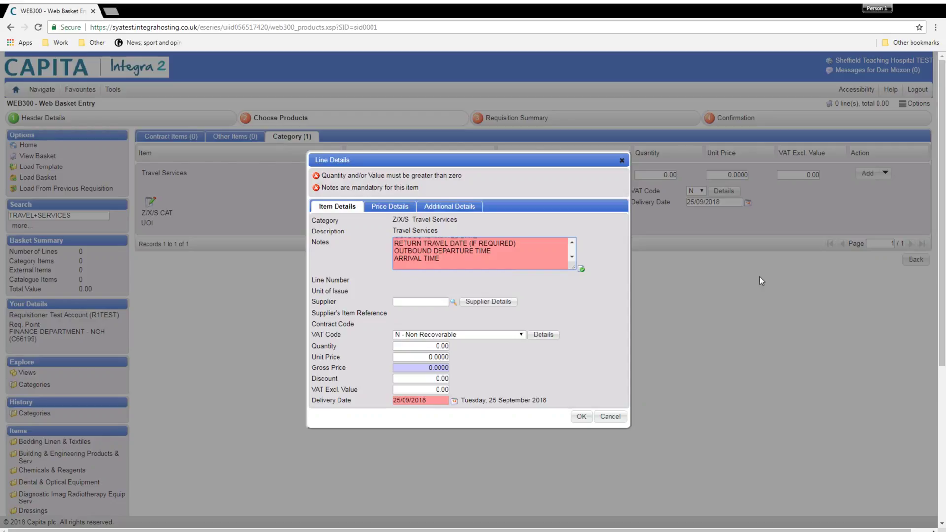
{"action": "type", "text": "RETURN DEPART"}
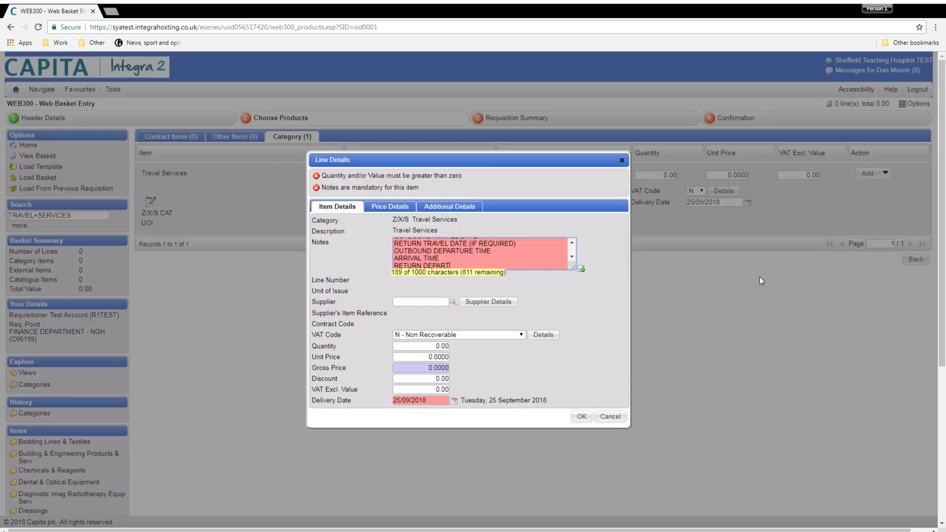
{"action": "type", "text": "URE TIME"}
{"action": "key", "text": "Return"}
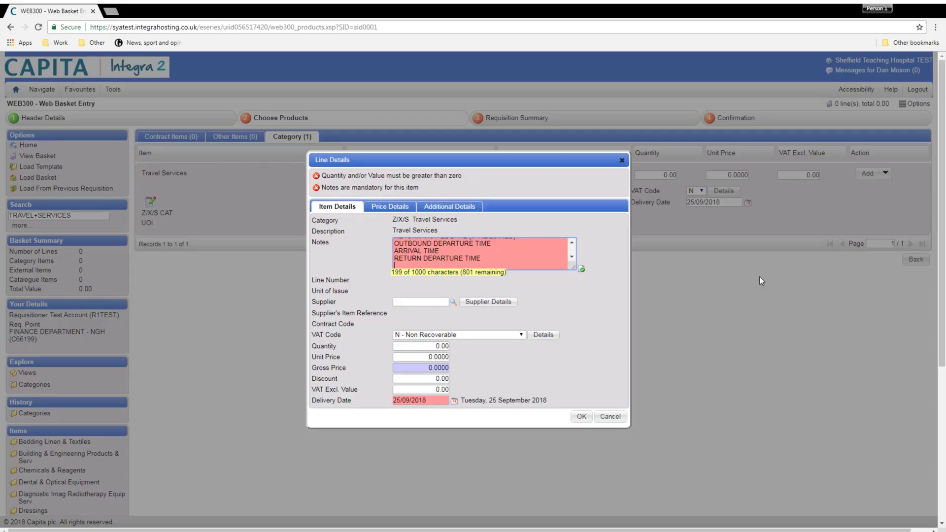
{"action": "type", "text": "RETURN ARRIVA"}
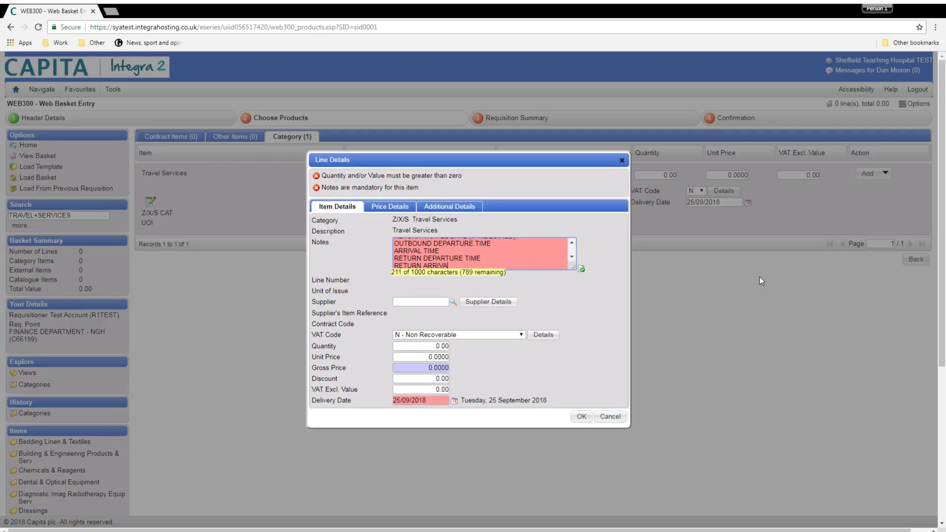
{"action": "type", "text": "L TIME"}
{"action": "key", "text": "Return"}
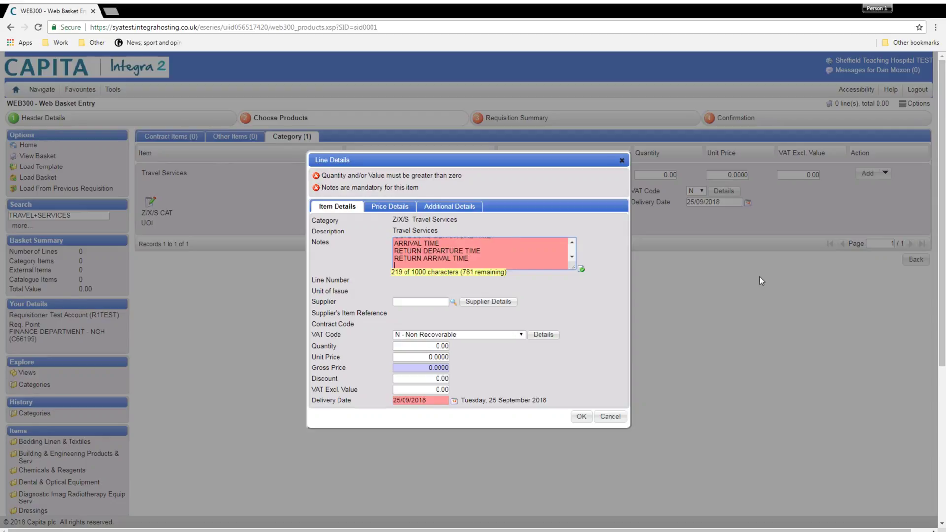
{"action": "key", "text": "Tab"}
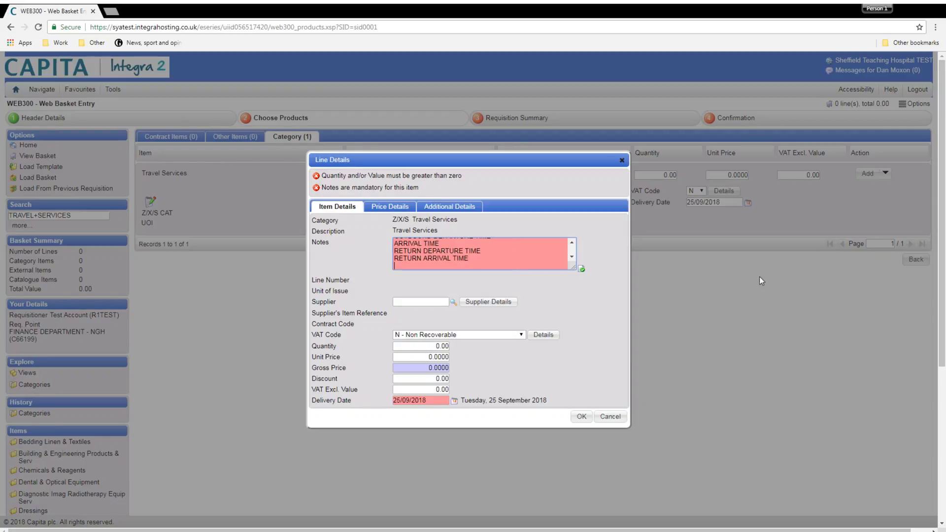
Give the Travel Services line quantity 1 at unit price 200, for a 200.00 value
{"action": "left_click", "coordinate": [432, 303]}
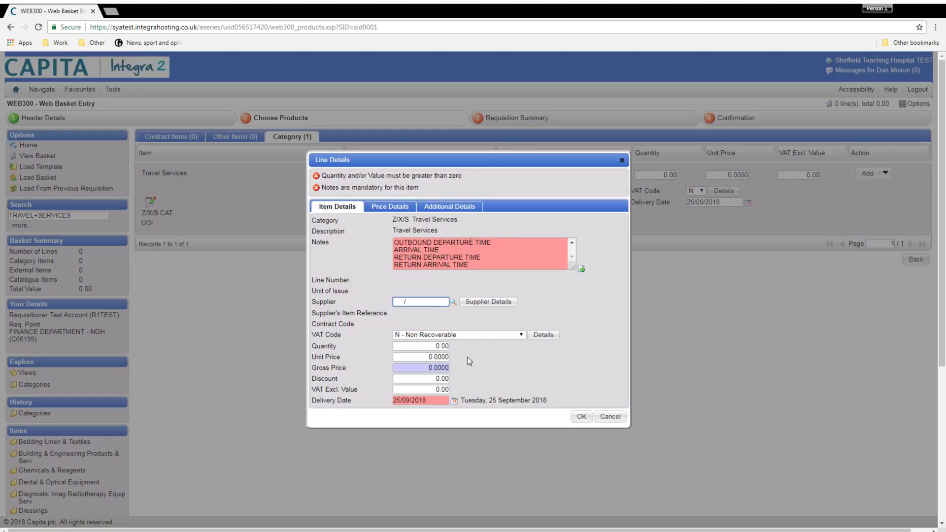
{"action": "left_click", "coordinate": [448, 347]}
{"action": "type", "text": "1"}
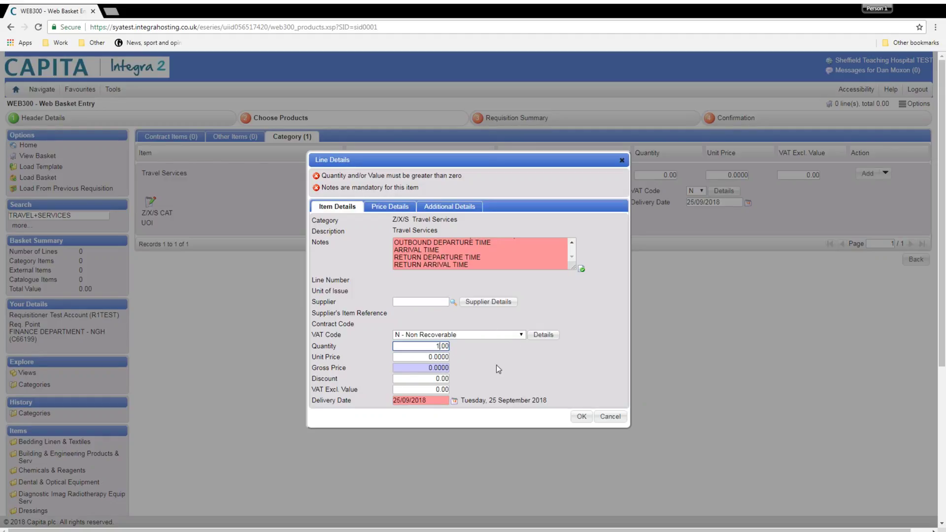
{"action": "key", "text": "Tab"}
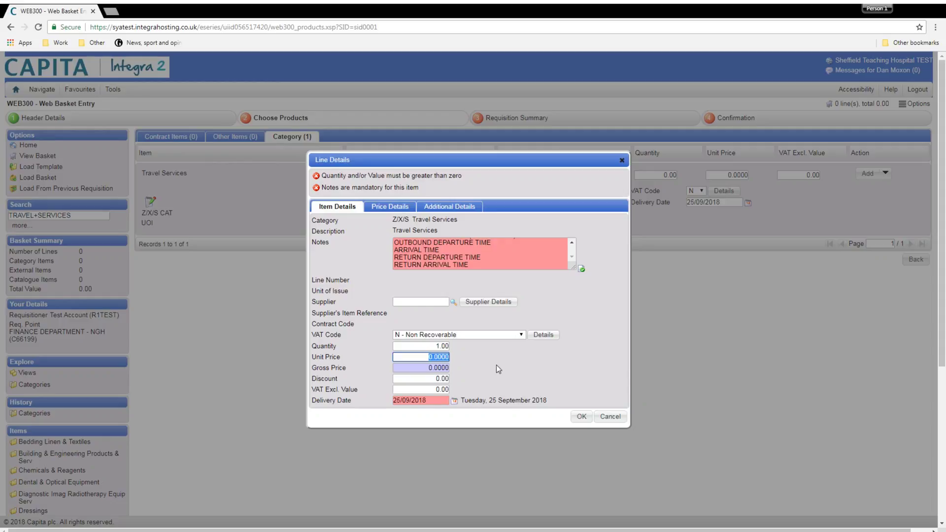
{"action": "type", "text": "200"}
{"action": "key", "text": "Tab"}
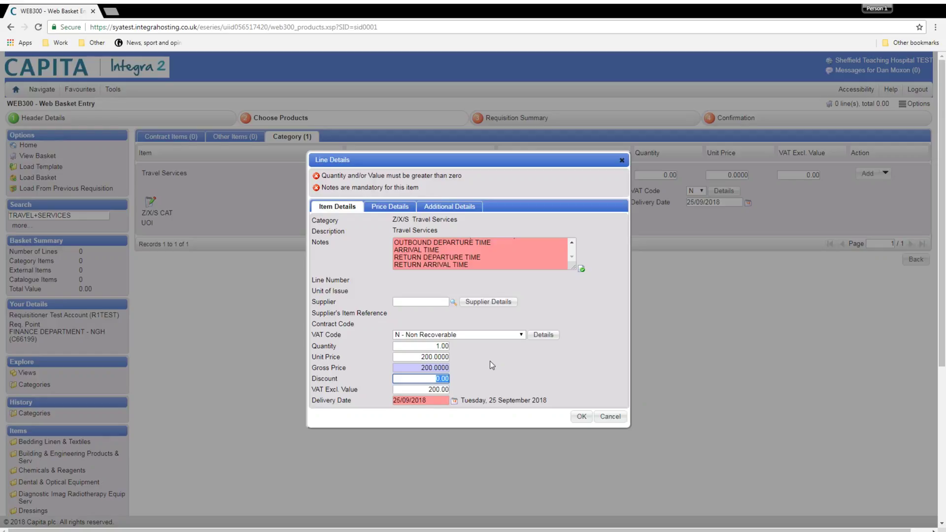
Confirm the train travel line and review it in the basket: quantity 1, 200.00 excluding VAT
{"action": "left_click", "coordinate": [581, 418]}
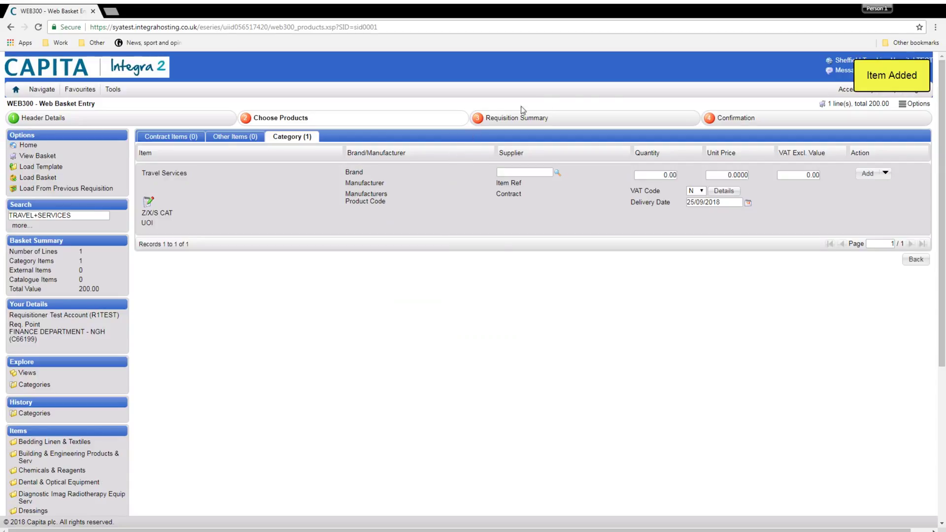
{"action": "left_click", "coordinate": [887, 108]}
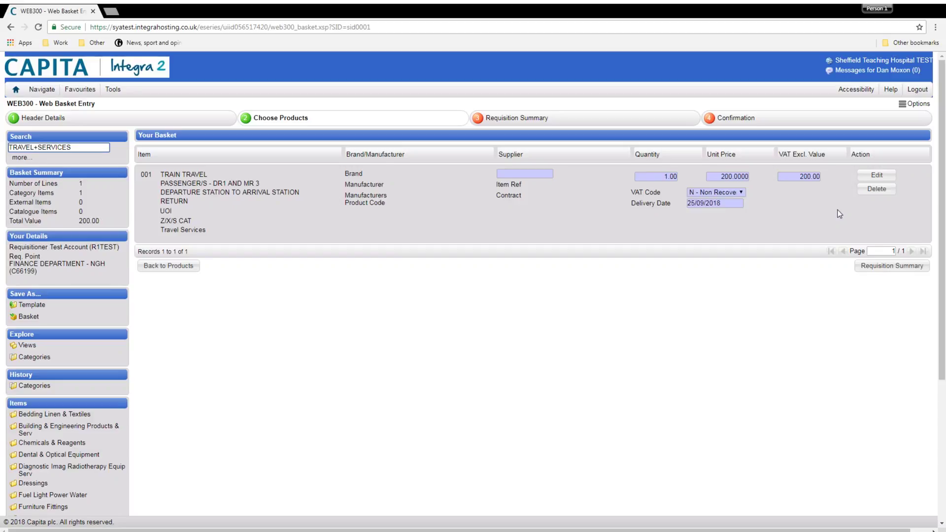
Review the requisition summary and complete the train travel requisition for 200.00 (240.00 inc. VAT)
{"action": "left_click", "coordinate": [893, 266]}
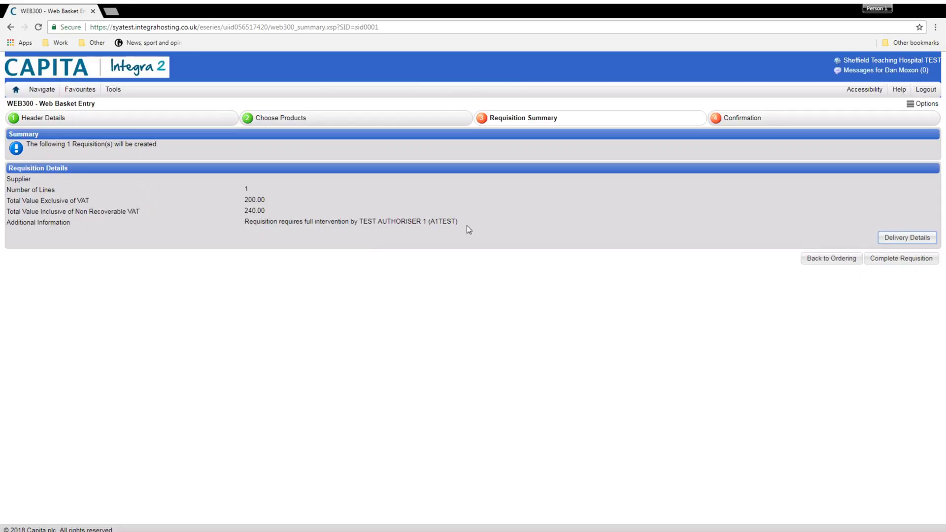
{"action": "left_click", "coordinate": [904, 260]}
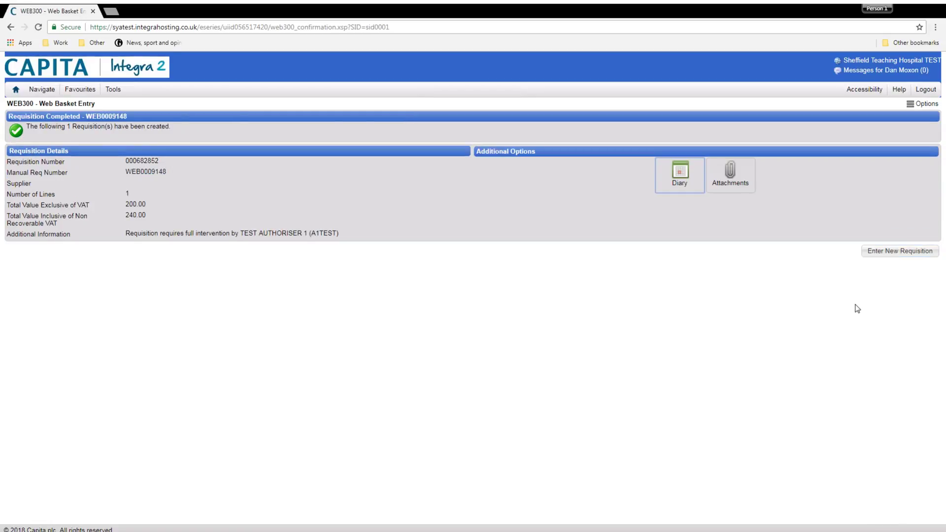
Select the completed requisition's number to copy it, then clear the selection
{"action": "left_click", "coordinate": [125, 166]}
{"action": "left_click_drag", "start_coordinate": [125, 166], "coordinate": [159, 163]}
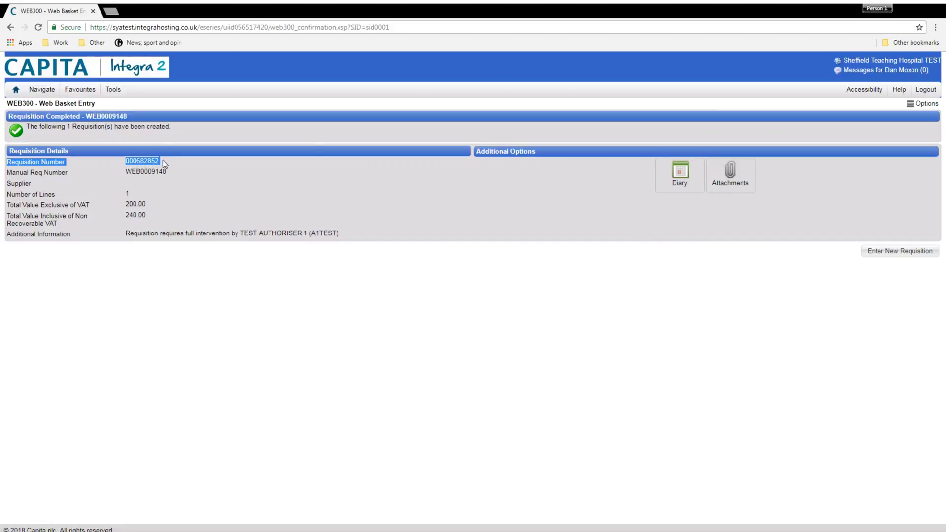
{"action": "left_click", "coordinate": [192, 175]}
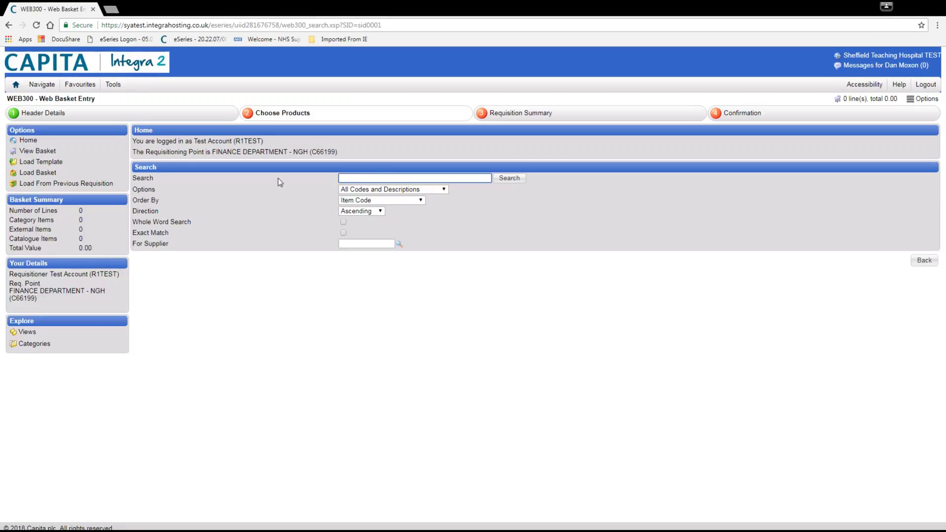
Search WEBSITE, add Website Development and Maintenance, and note 'MAINTAINENCE OF DEPARTMENT WEB SITE'
{"action": "type", "text": "WEBSITE"}
{"action": "left_click", "coordinate": [498, 178]}
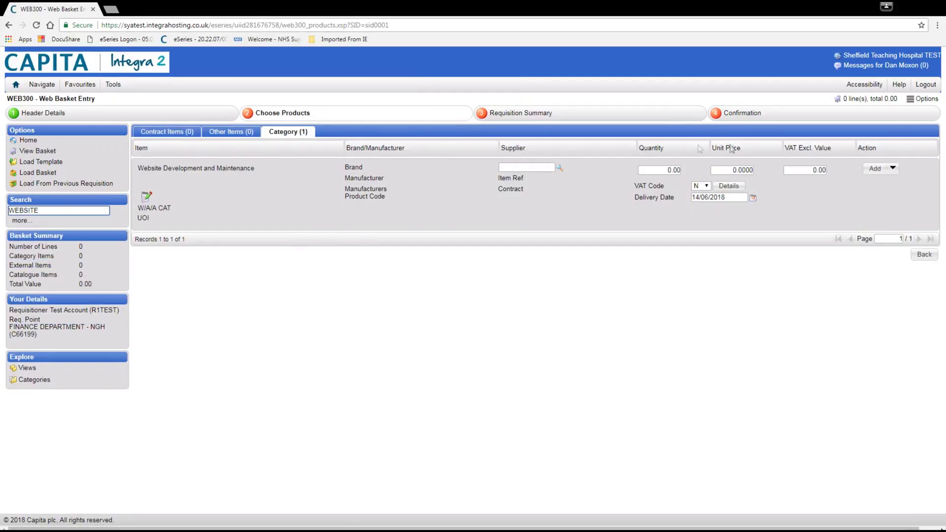
{"action": "left_click", "coordinate": [875, 169]}
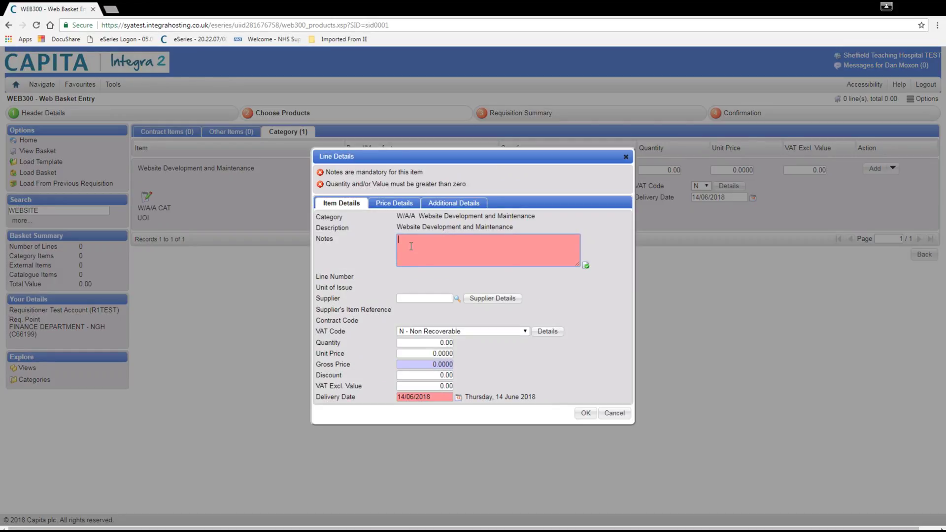
{"action": "type", "text": "MAIN"}
{"action": "key", "text": "BackSpace"}
{"action": "key", "text": "BackSpace"}
{"action": "key", "text": "BackSpace"}
{"action": "key", "text": "BackSpace"}
{"action": "type", "text": "MAINTA"}
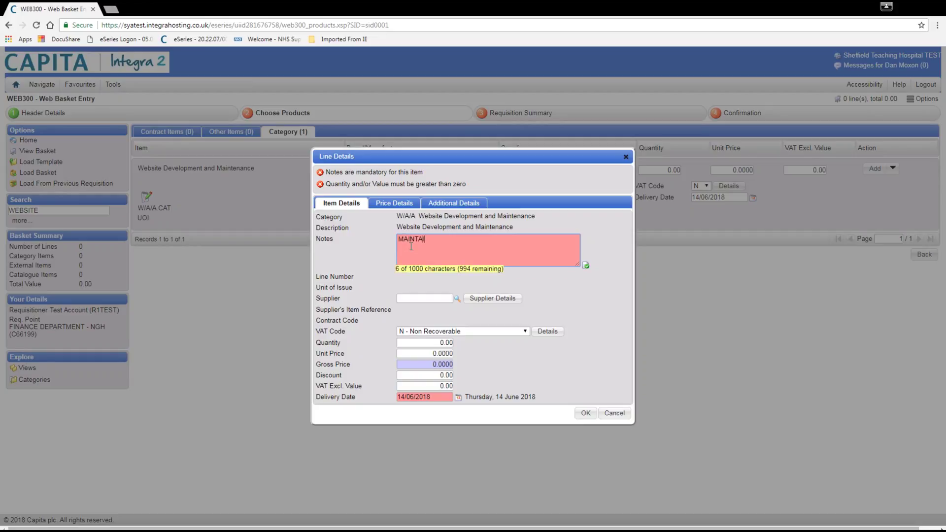
{"action": "type", "text": "INENCE OF "}
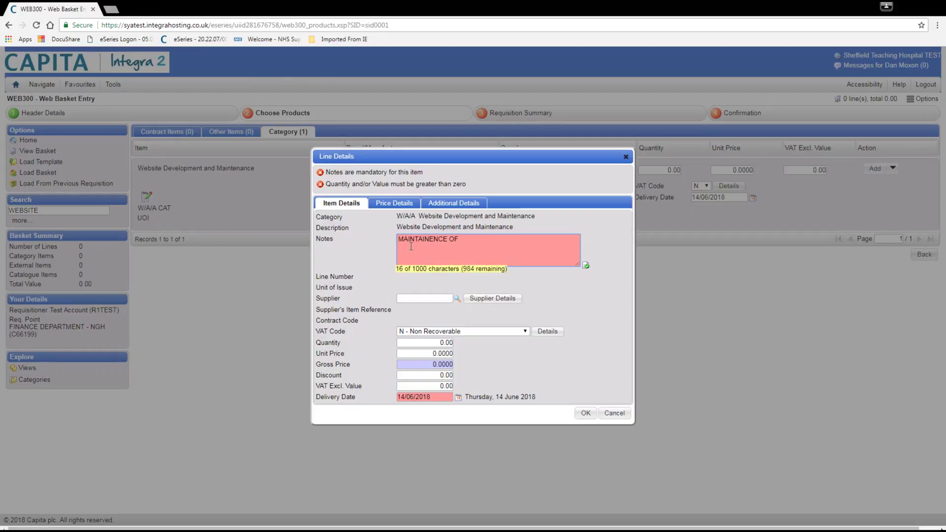
{"action": "type", "text": "DEPARTMENT WEB SITE"}
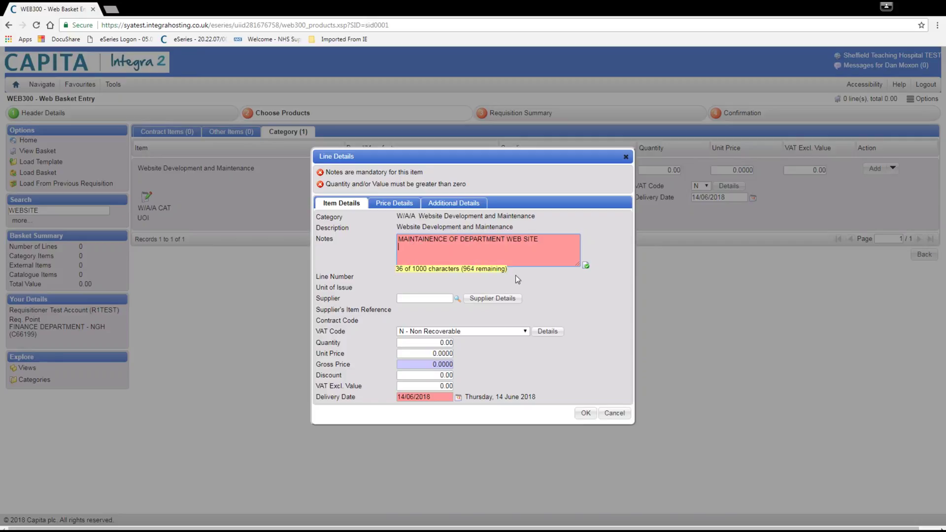
Set the website maintenance line to quantity 1 at a unit price of 900
{"action": "left_click", "coordinate": [399, 315]}
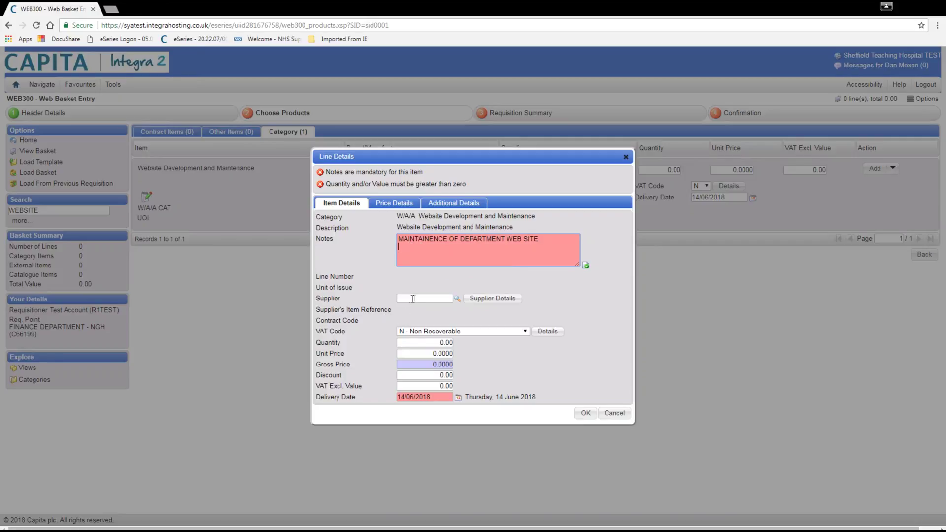
{"action": "left_click", "coordinate": [443, 299]}
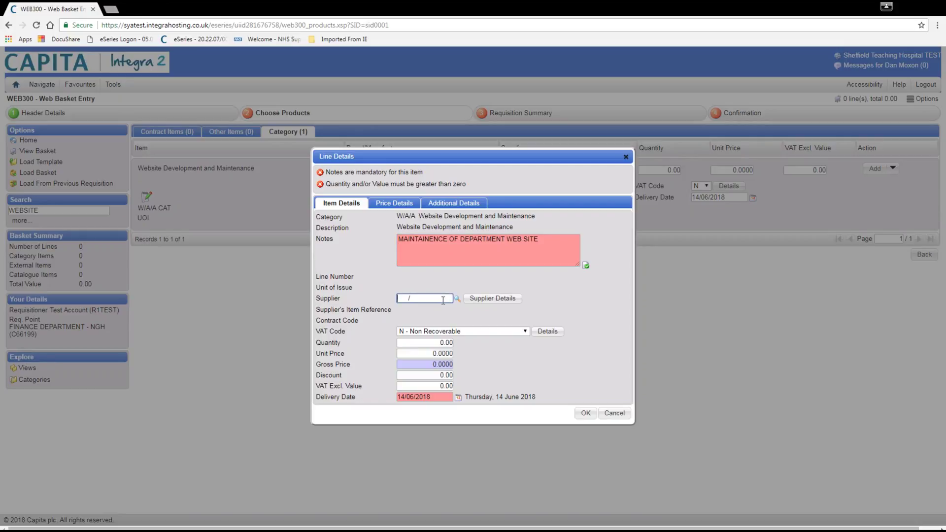
{"action": "left_click", "coordinate": [448, 343]}
{"action": "type", "text": "1"}
{"action": "key", "text": "Tab"}
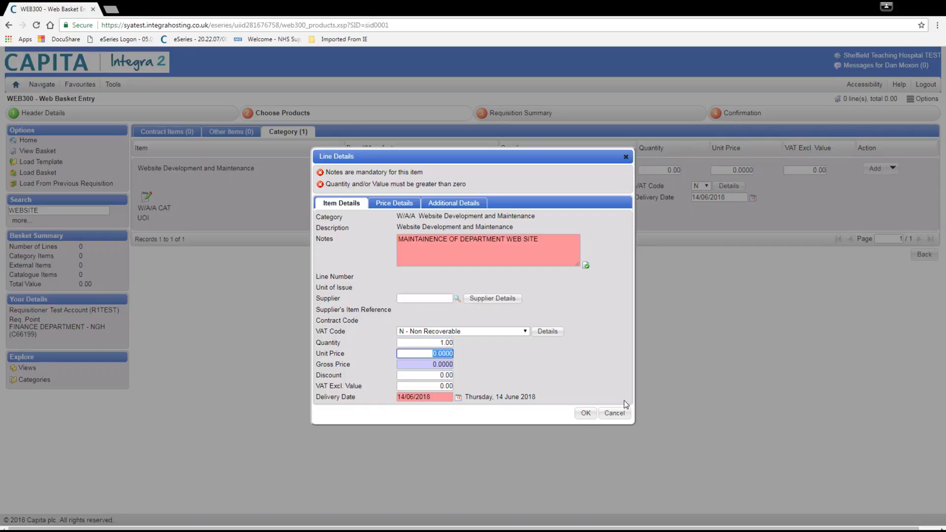
{"action": "type", "text": "900"}
{"action": "key", "text": "Tab"}
Add 'TWO YEARS SERVICE' on a new line in the notes
{"action": "left_click", "coordinate": [569, 240]}
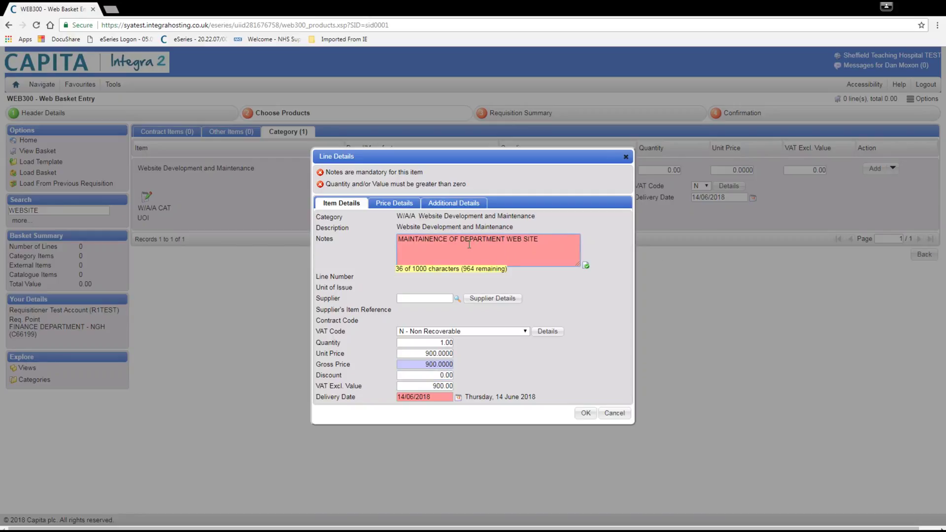
{"action": "key", "text": "Return"}
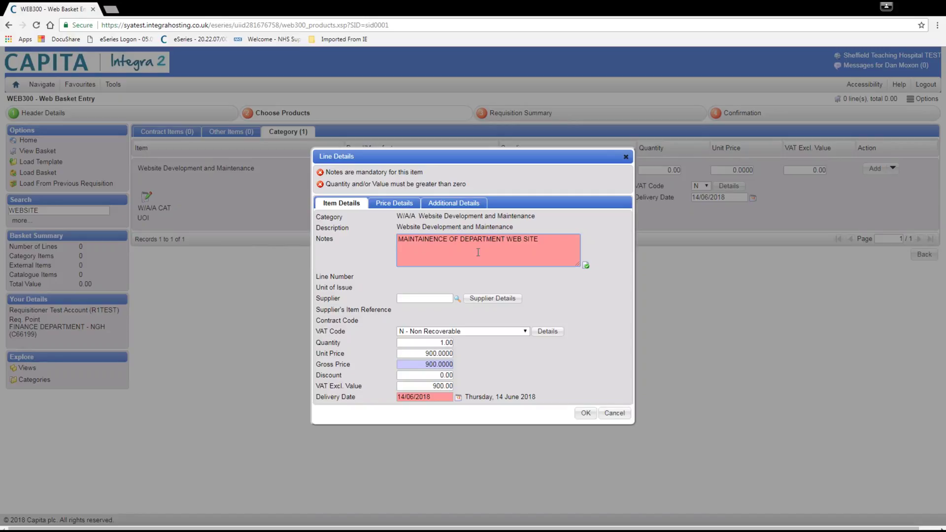
{"action": "type", "text": "TWO YEARS"}
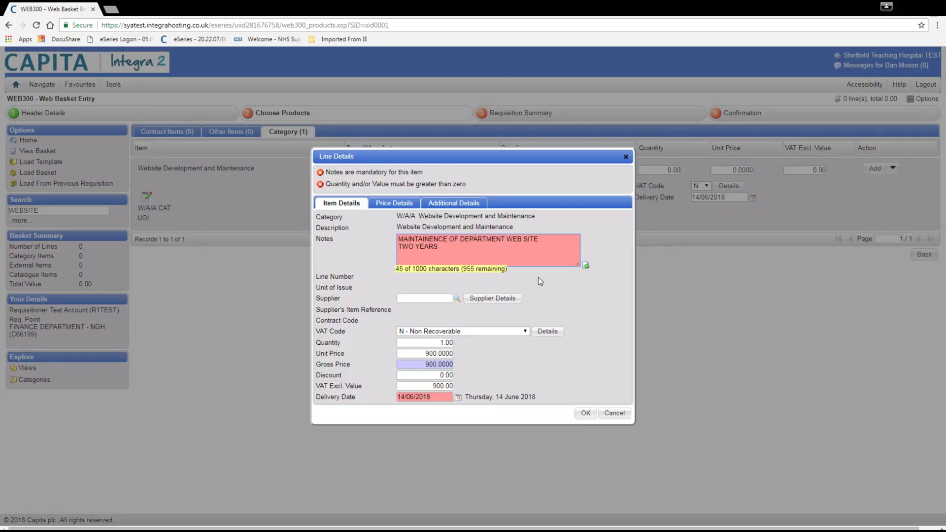
{"action": "type", "text": " SERVICE"}
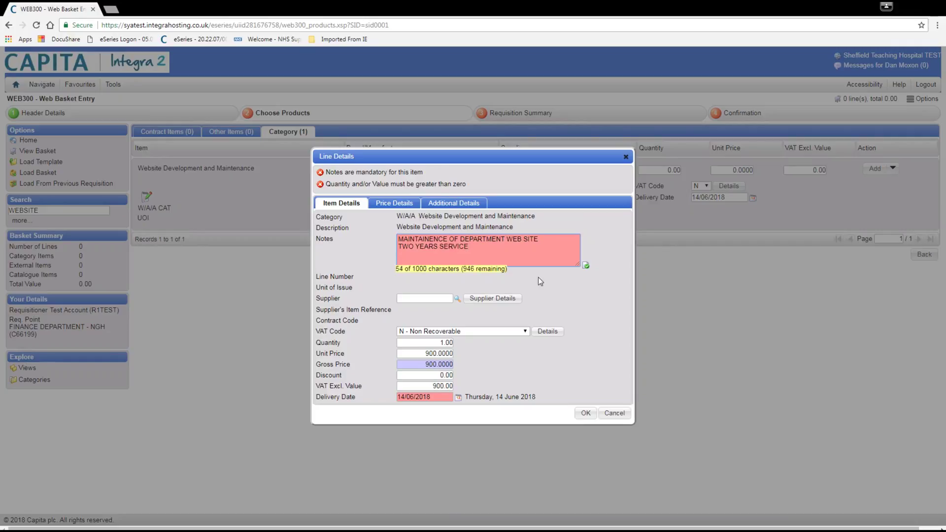